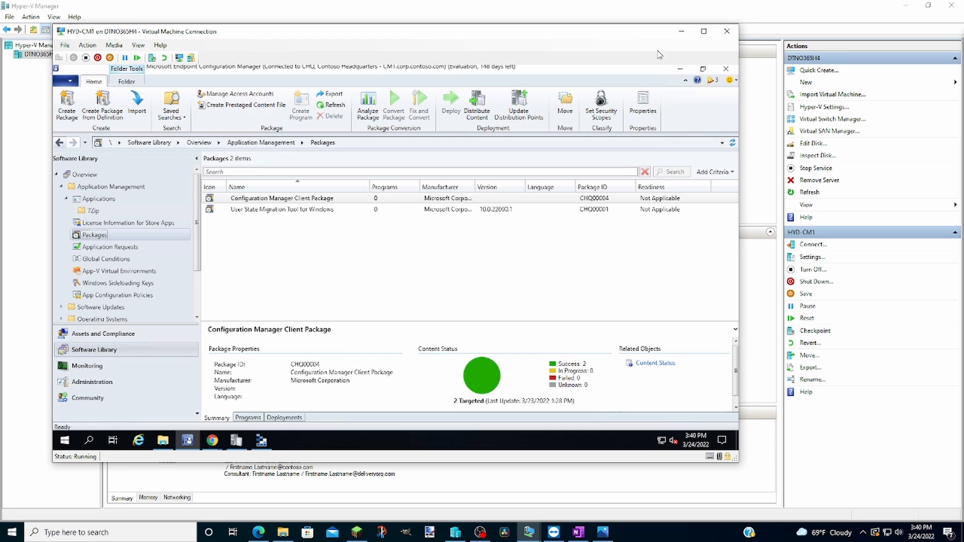
Step: Maximize the HYD-CM1 virtual machine window and browse to C:\SCCM_SOURCE\Packages in File Explorer
{"action": "left_click", "coordinate": [703, 31]}
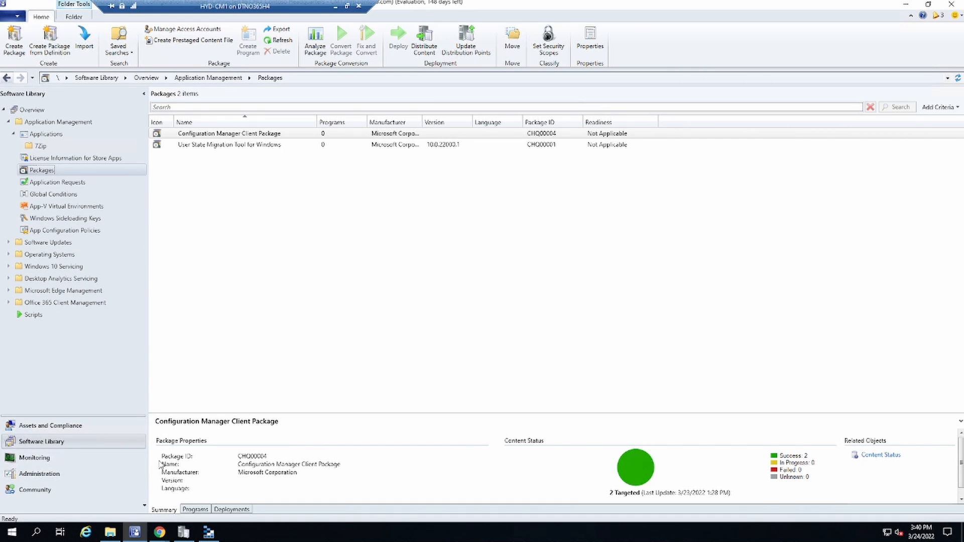
{"action": "left_click", "coordinate": [110, 533]}
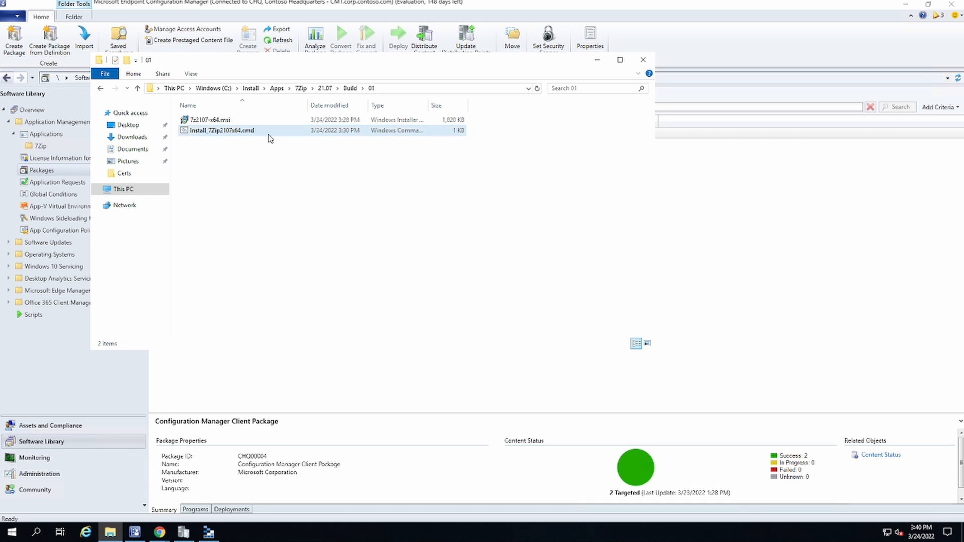
{"action": "left_click_drag", "start_coordinate": [216, 64], "coordinate": [330, 134]}
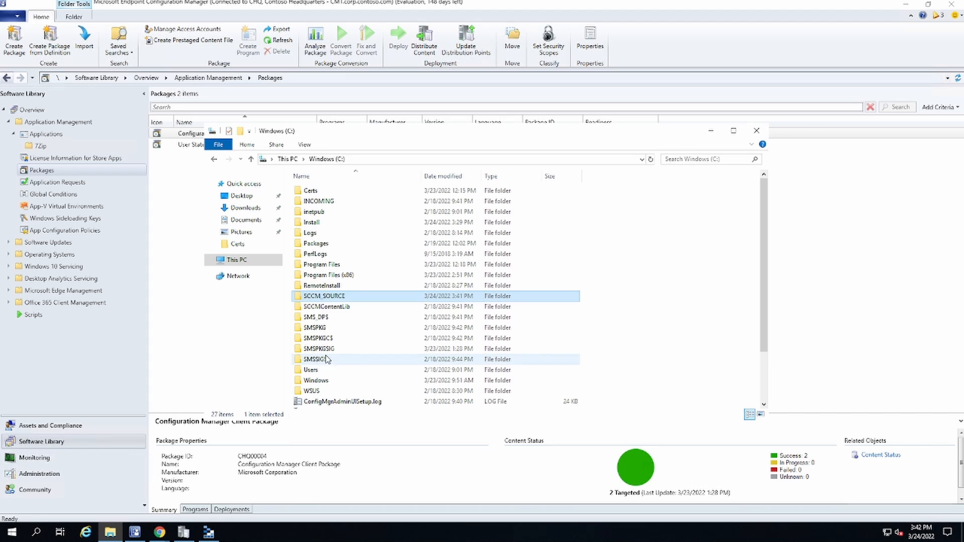
{"action": "double_click", "coordinate": [327, 296]}
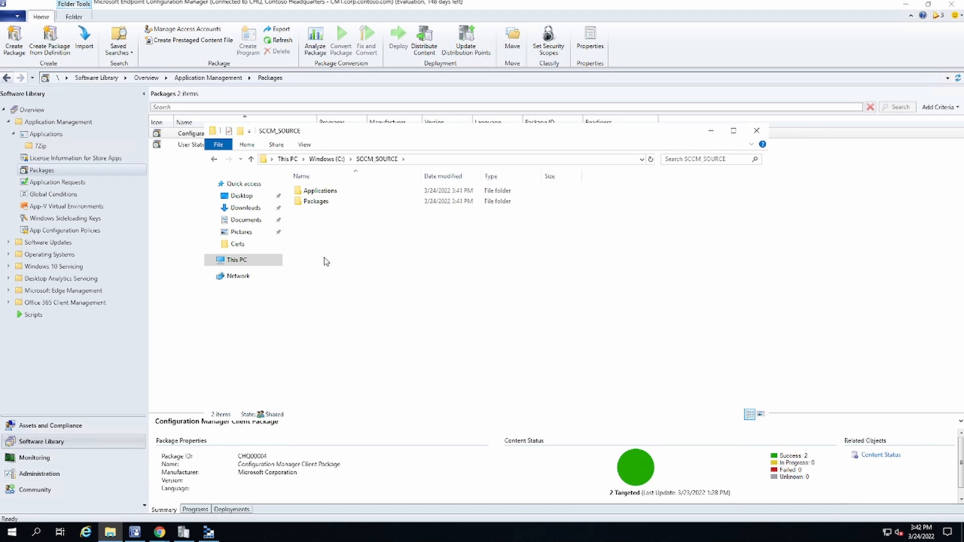
{"action": "double_click", "coordinate": [322, 202]}
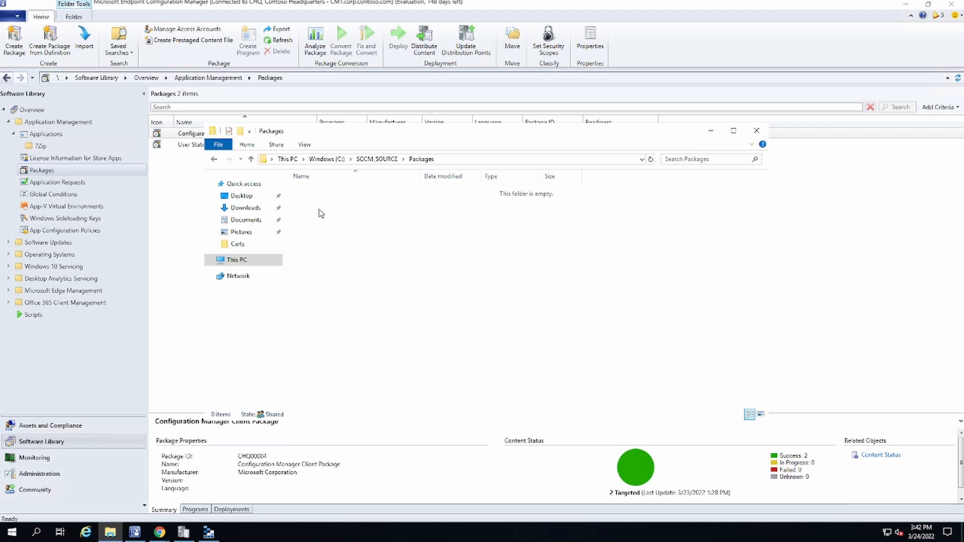
Step: Create a folder named 7Zip inside SCCM_SOURCE\Packages and open it
{"action": "left_click", "coordinate": [242, 131]}
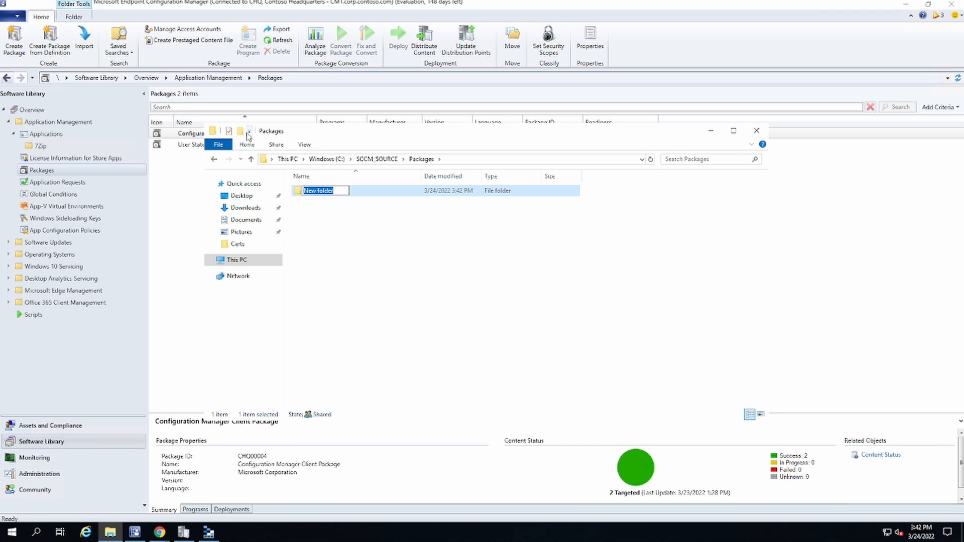
{"action": "type", "text": "7Zip"}
{"action": "key", "text": "Return"}
{"action": "key", "text": "Return"}
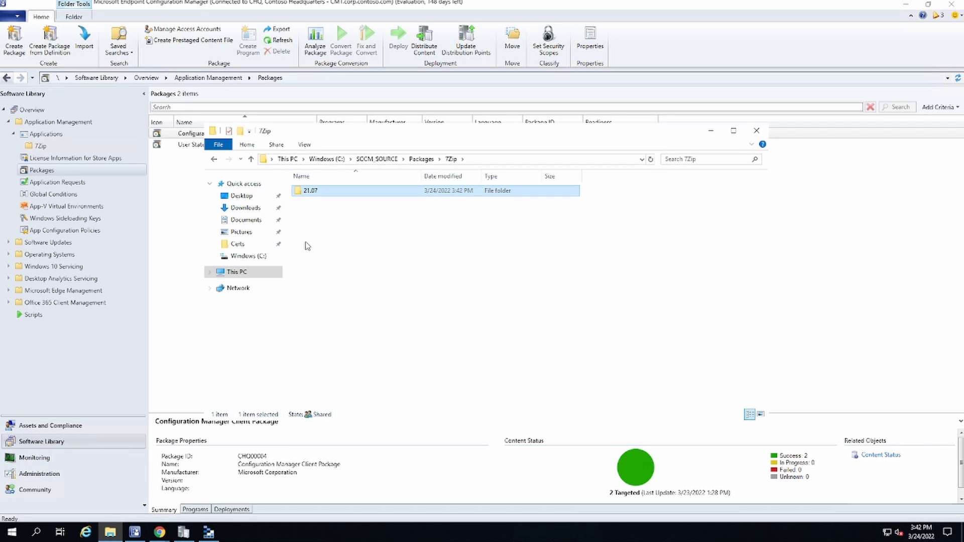
Step: Open the 21.07\Build\01 subfolder of the 7Zip package source to check its installer files
{"action": "double_click", "coordinate": [311, 191]}
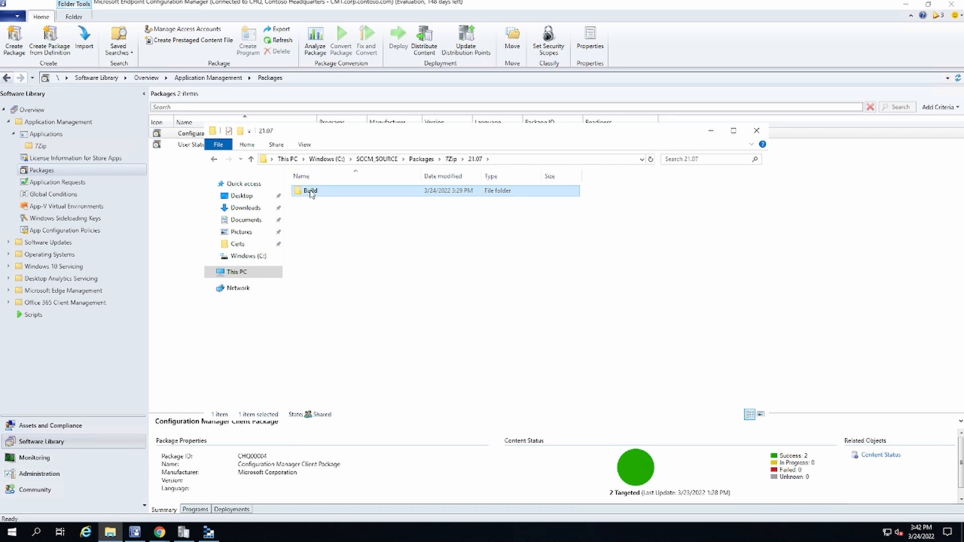
{"action": "double_click", "coordinate": [311, 192]}
{"action": "double_click", "coordinate": [311, 192]}
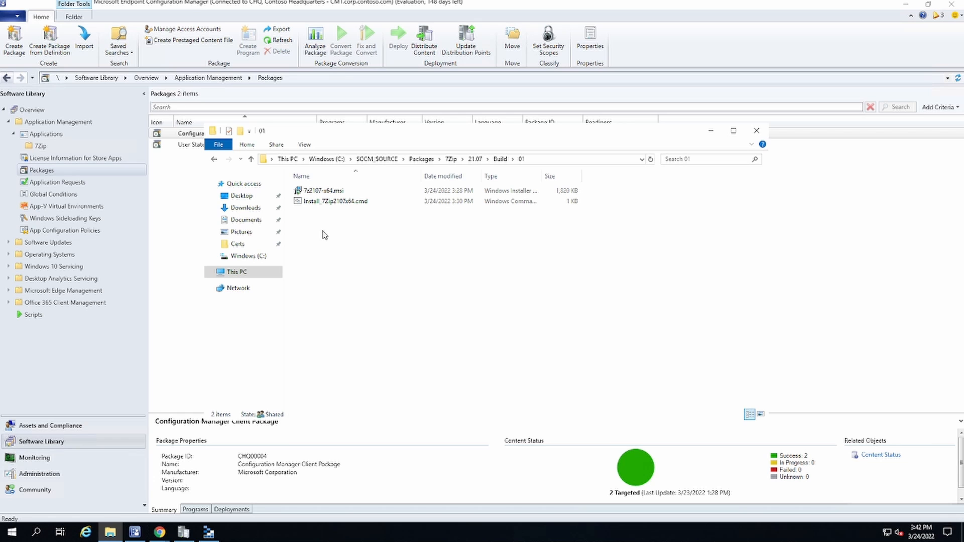
Step: Switch to the Configuration Manager console and create a folder named Applications under Device Collections
{"action": "left_click", "coordinate": [35, 426]}
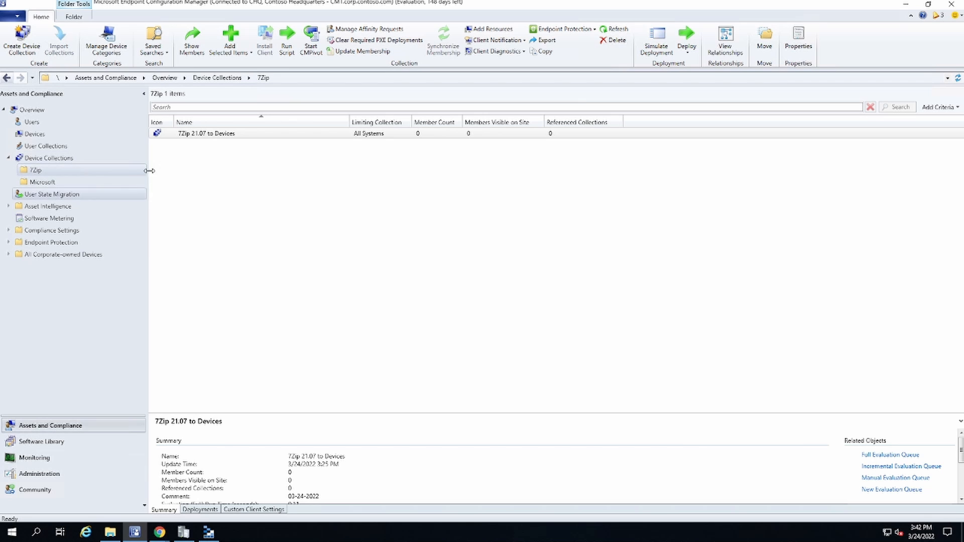
{"action": "left_click", "coordinate": [51, 160]}
{"action": "right_click", "coordinate": [51, 160]}
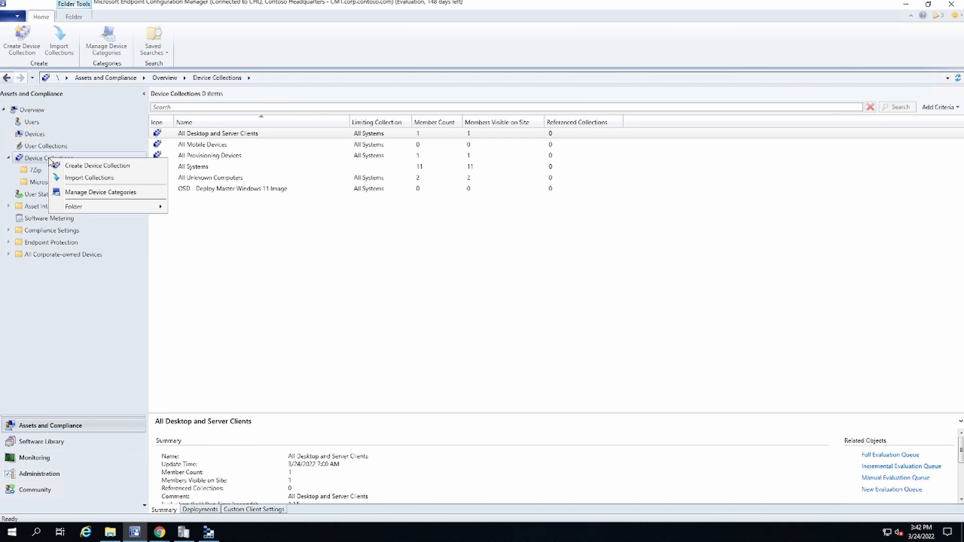
{"action": "mouse_move", "coordinate": [78, 207]}
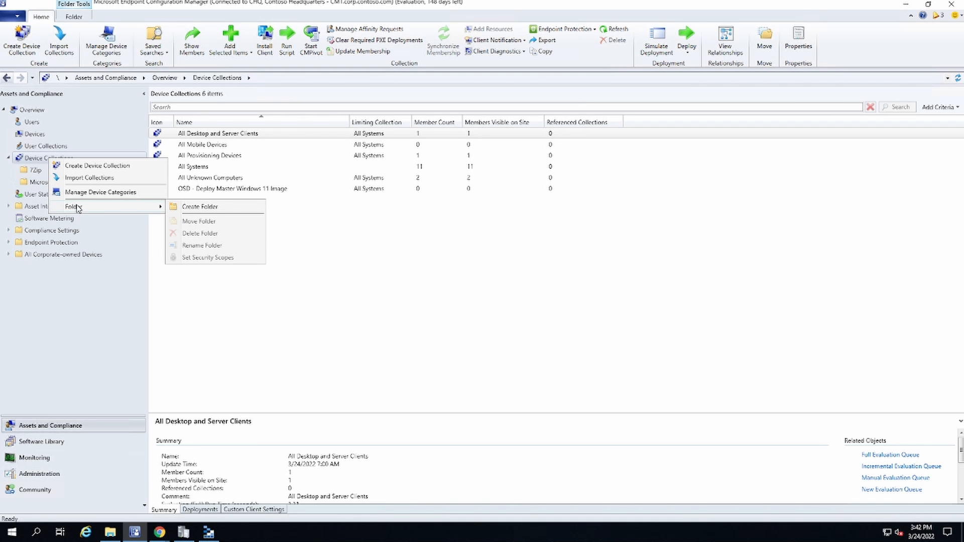
{"action": "left_click", "coordinate": [185, 207]}
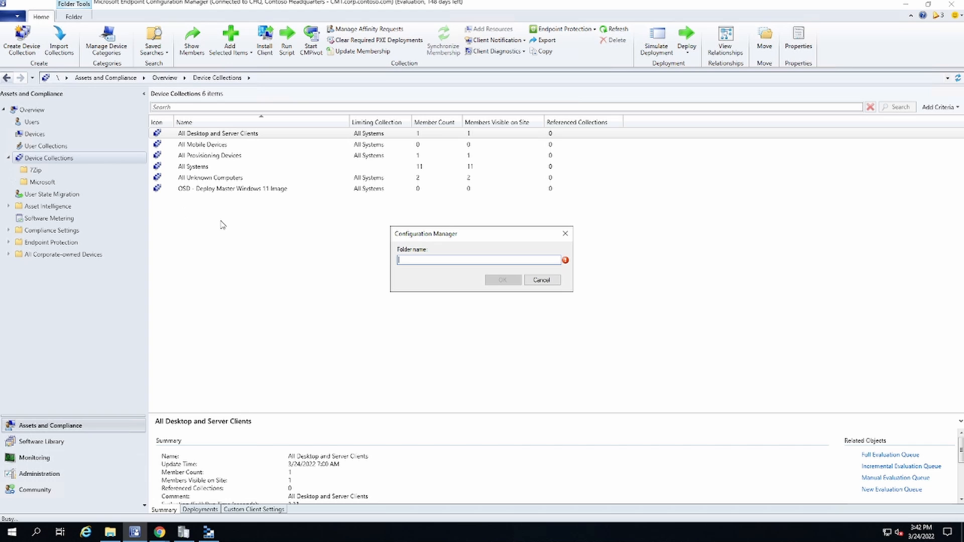
{"action": "type", "text": "Applications"}
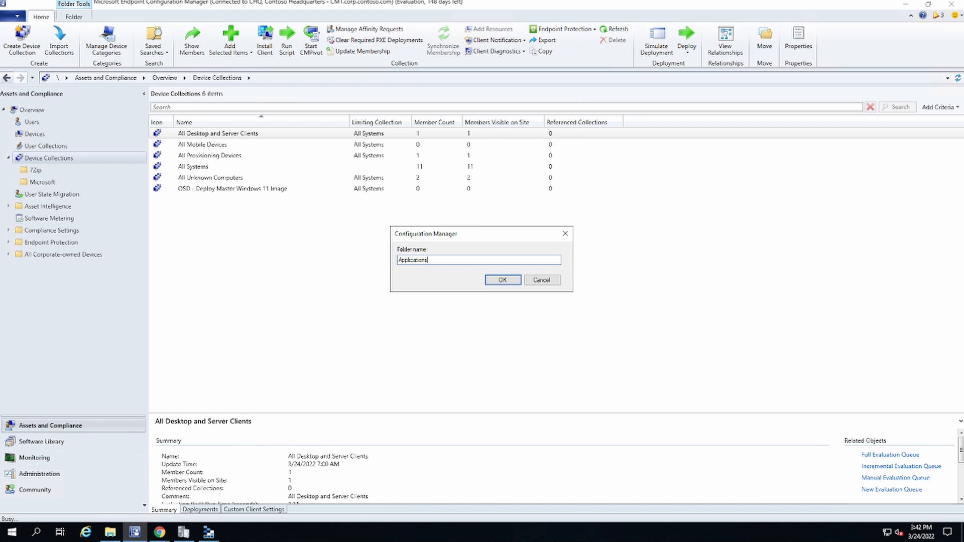
{"action": "key", "text": "Return"}
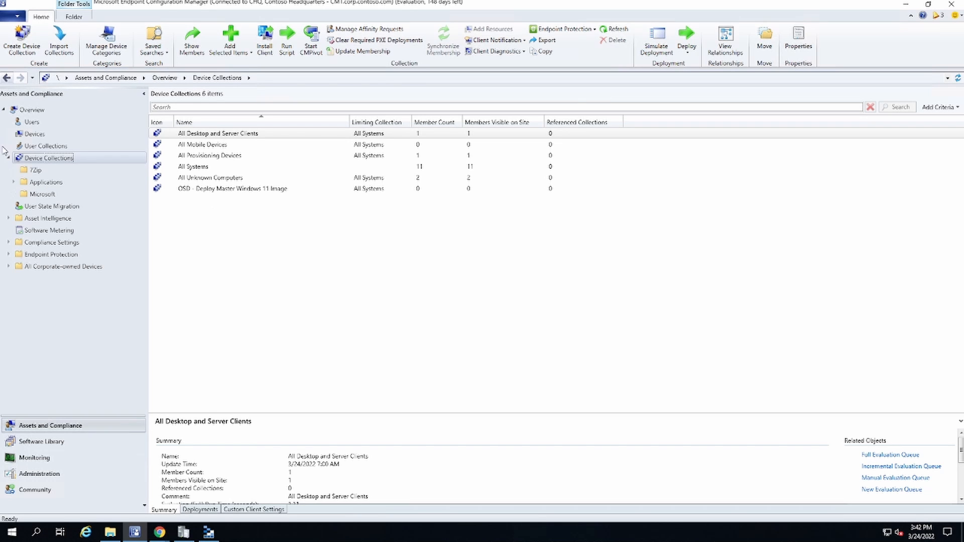
Step: Create a folder named Packages under Device Collections
{"action": "right_click", "coordinate": [42, 158]}
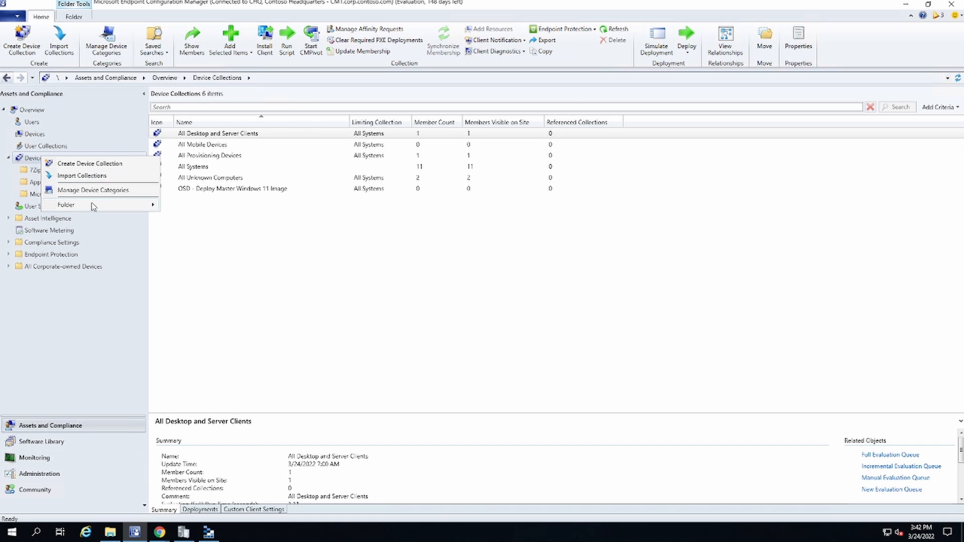
{"action": "mouse_move", "coordinate": [91, 204]}
{"action": "left_click", "coordinate": [167, 204]}
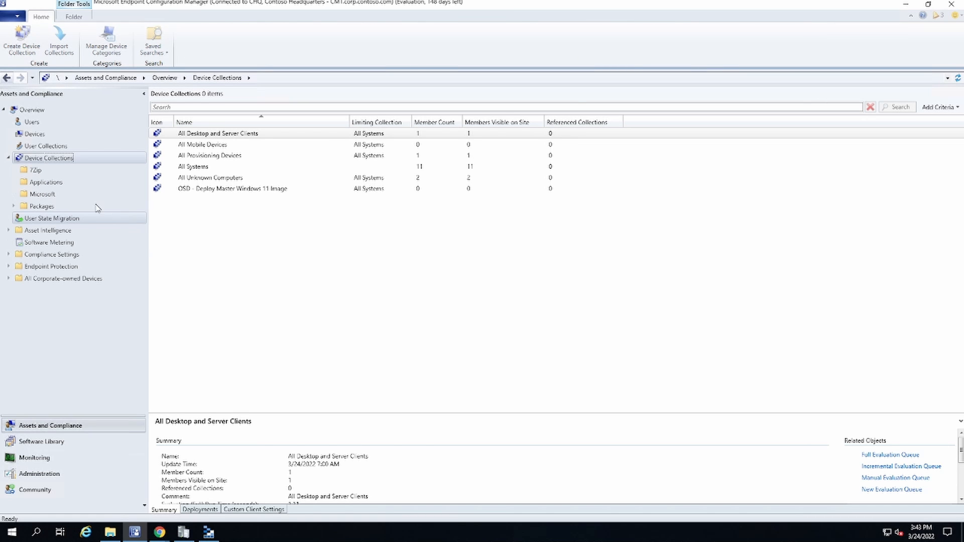
Step: Create a 7Zip subfolder inside the Packages folder of Device Collections
{"action": "left_click", "coordinate": [43, 207]}
{"action": "right_click", "coordinate": [43, 207]}
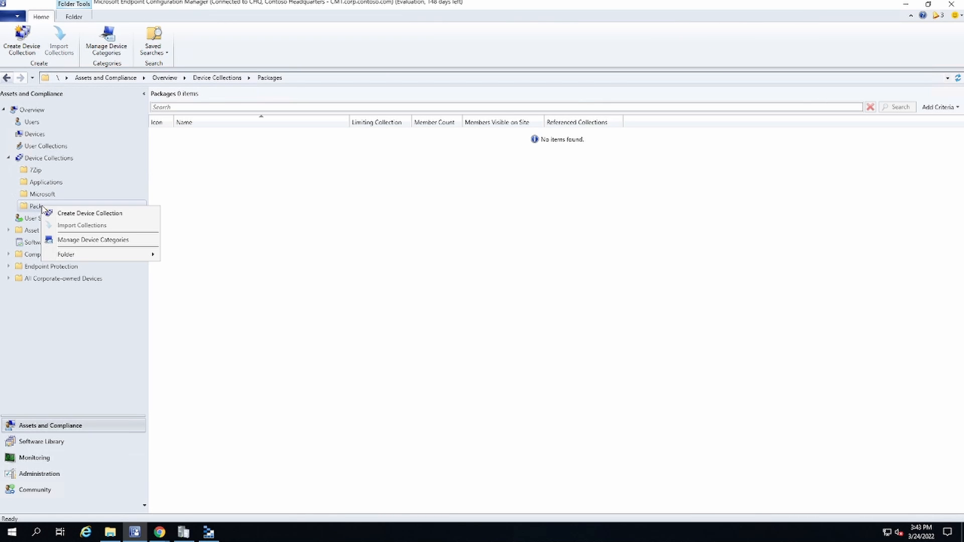
{"action": "mouse_move", "coordinate": [84, 257]}
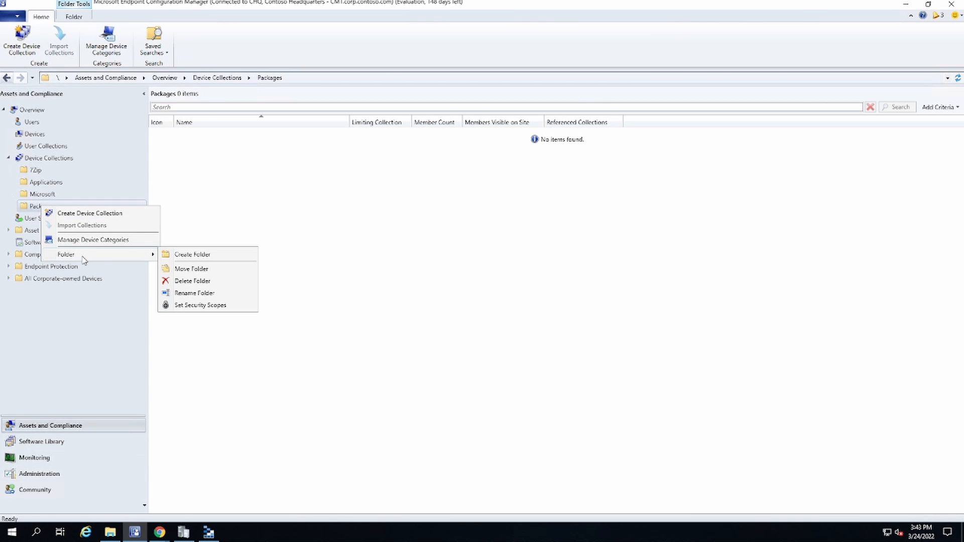
{"action": "left_click", "coordinate": [176, 255]}
{"action": "type", "text": "7Zip"}
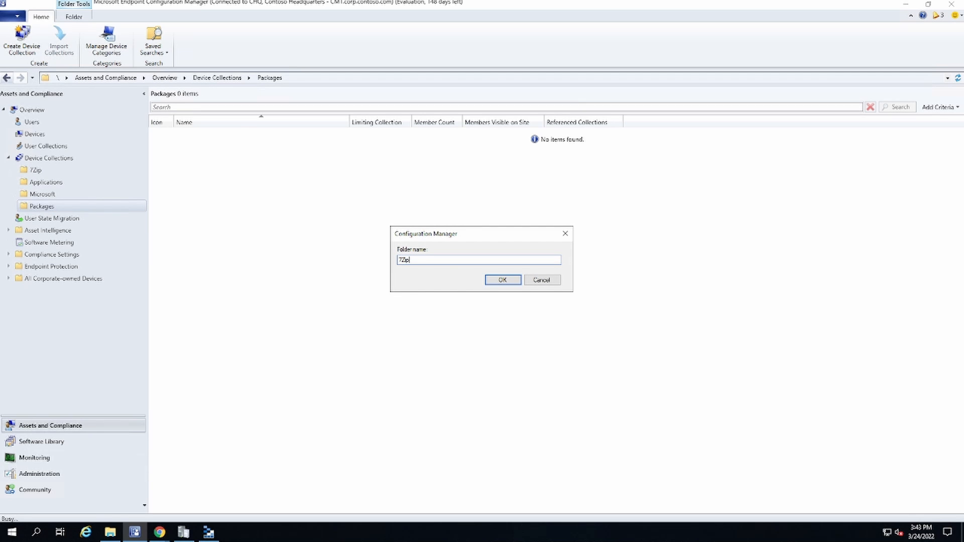
{"action": "key", "text": "Return"}
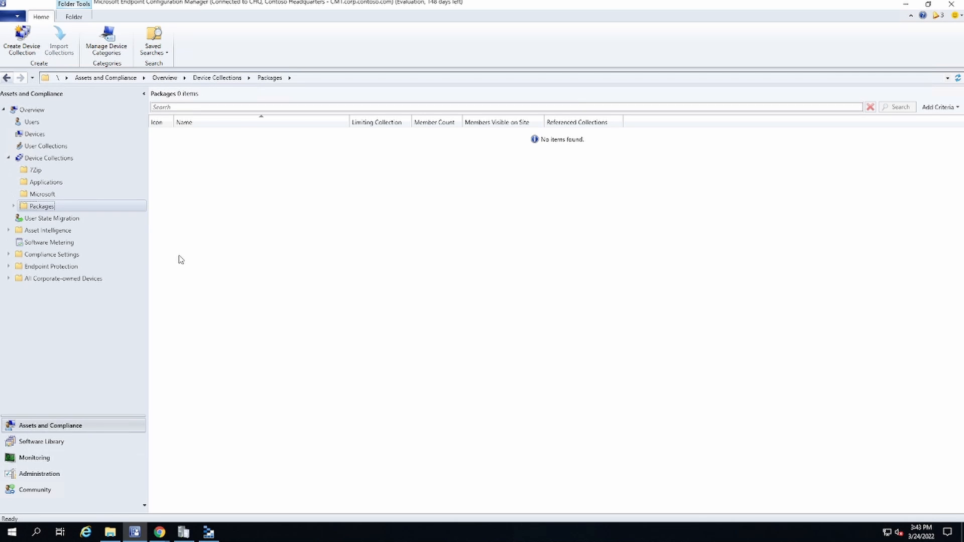
Step: Start a new device collection in Packages\7Zip, named "7Zip 21.07 Package to Devices" with the comment 03-24-2022
{"action": "left_click", "coordinate": [13, 206]}
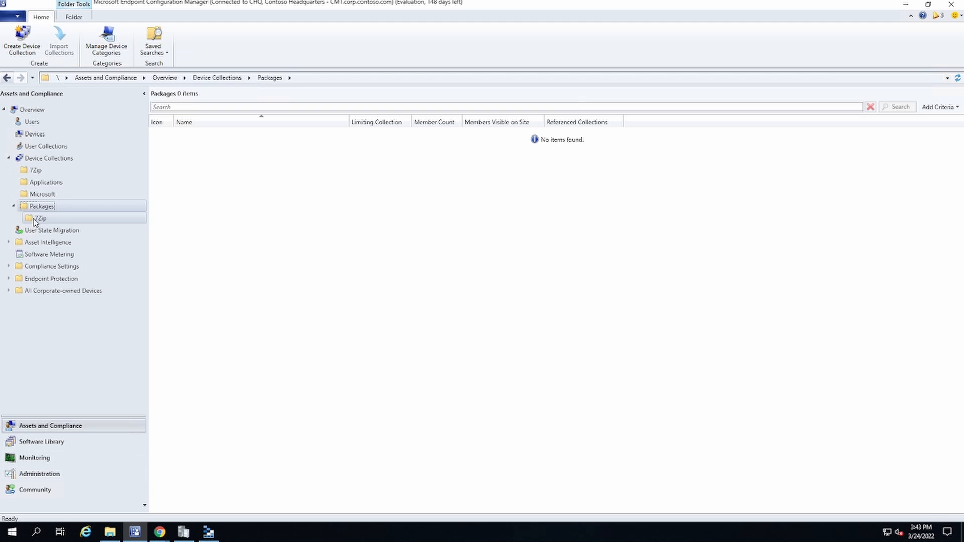
{"action": "left_click", "coordinate": [34, 220]}
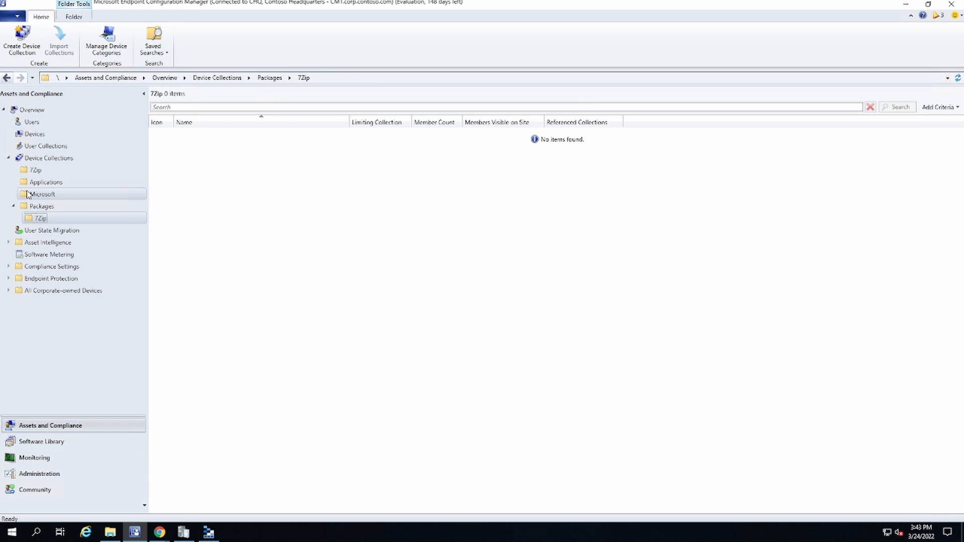
{"action": "right_click", "coordinate": [37, 218]}
{"action": "left_click", "coordinate": [53, 224]}
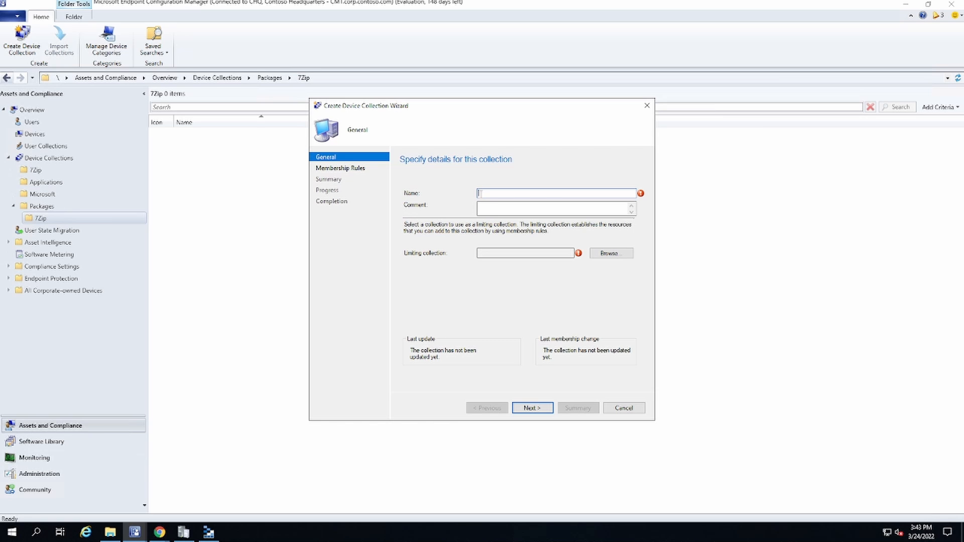
{"action": "type", "text": "7Zip 21.0"}
{"action": "type", "text": "7 Package to D"}
{"action": "type", "text": "evice"}
{"action": "type", "text": "03"}
{"action": "type", "text": "-2"}
{"action": "type", "text": "4"}
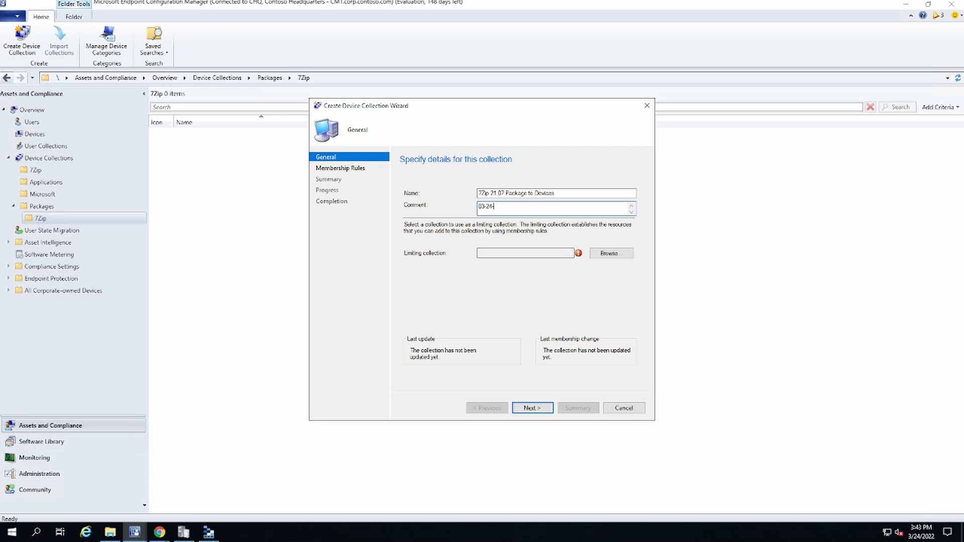
{"action": "type", "text": "-2022"}
Step: Set All Systems as the limiting collection and proceed to the membership rules
{"action": "left_click", "coordinate": [611, 255]}
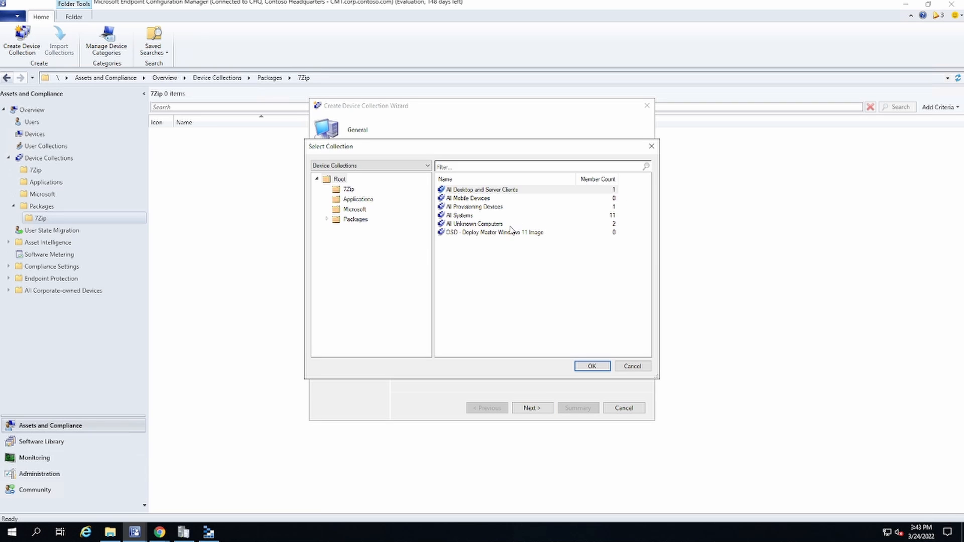
{"action": "left_click", "coordinate": [461, 215]}
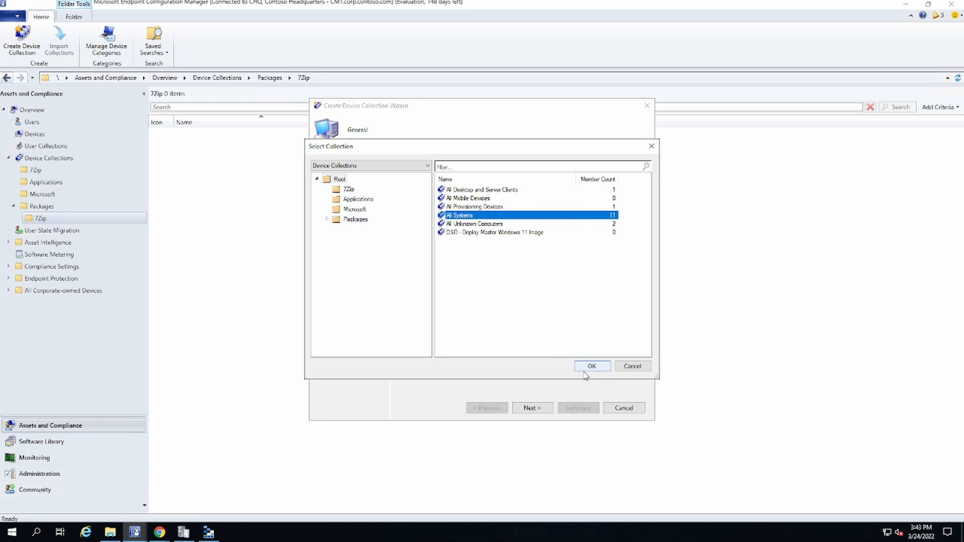
{"action": "left_click", "coordinate": [591, 367]}
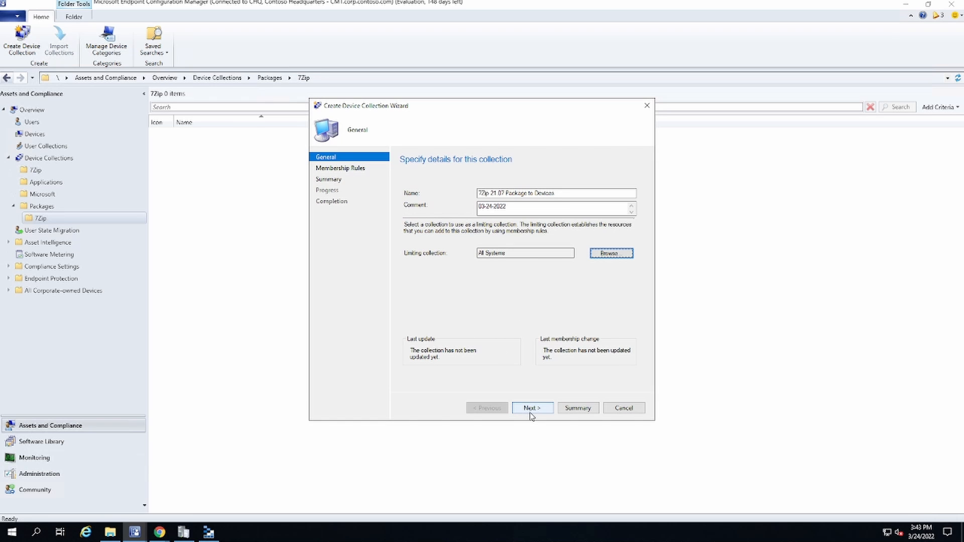
{"action": "left_click", "coordinate": [531, 411]}
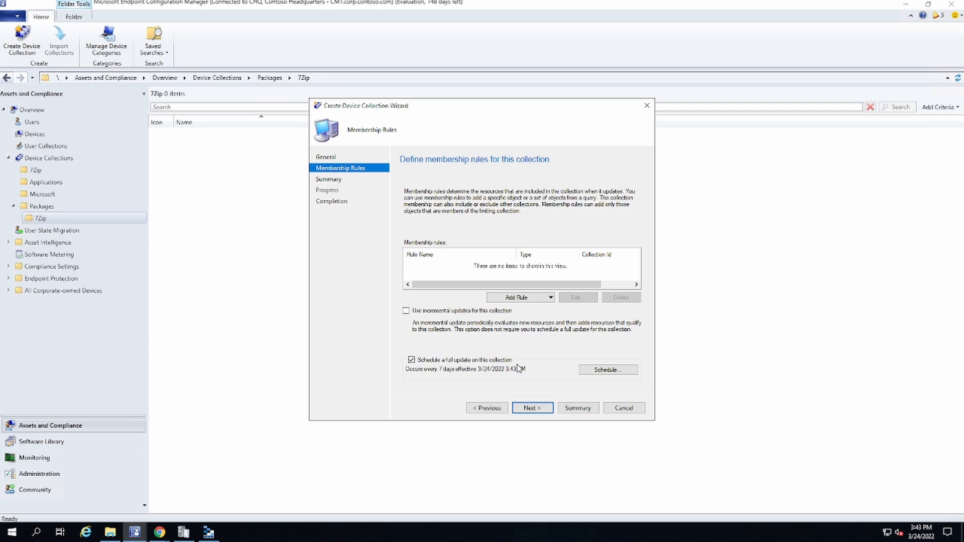
Step: Finish creating the device collection without adding any membership rules and close the wizard
{"action": "left_click", "coordinate": [520, 298]}
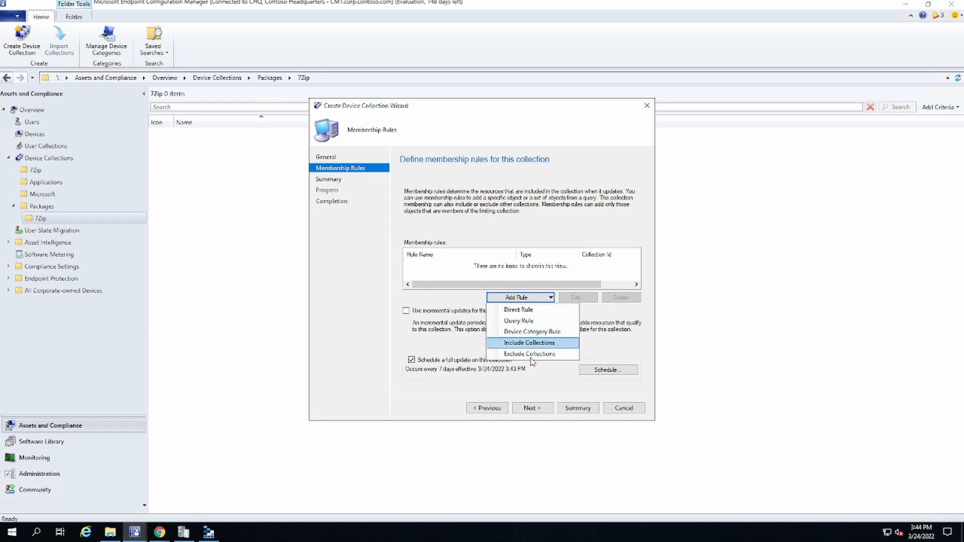
{"action": "left_click", "coordinate": [532, 408]}
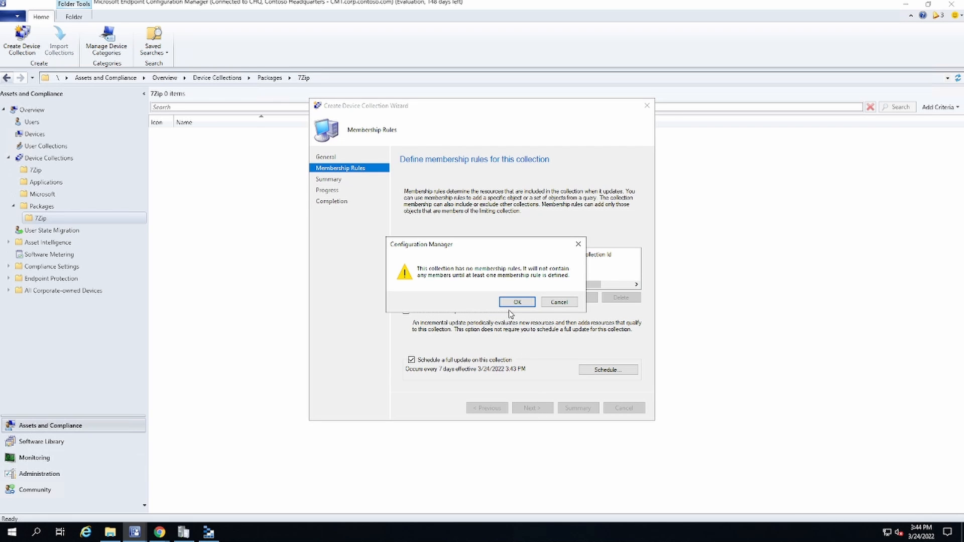
{"action": "left_click", "coordinate": [513, 304]}
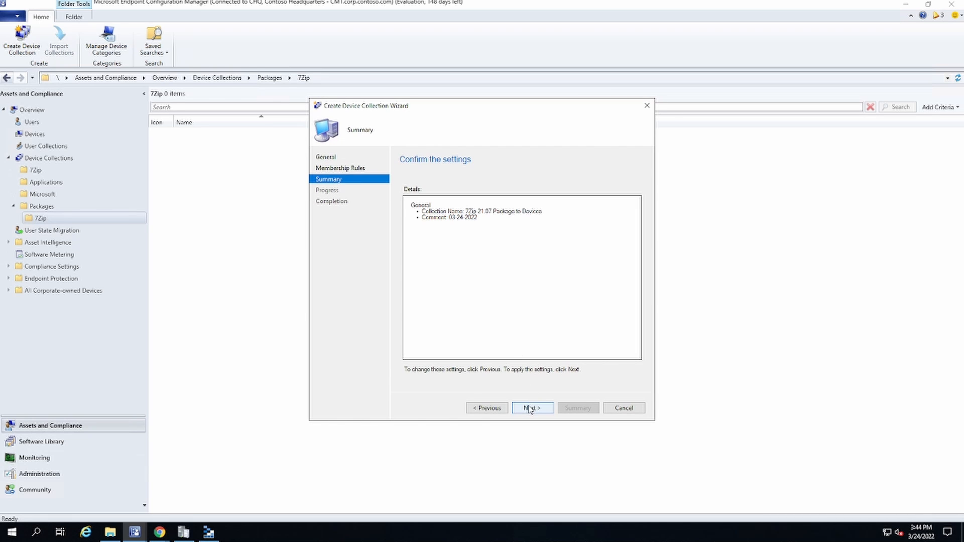
{"action": "left_click", "coordinate": [531, 408]}
{"action": "left_click", "coordinate": [624, 408]}
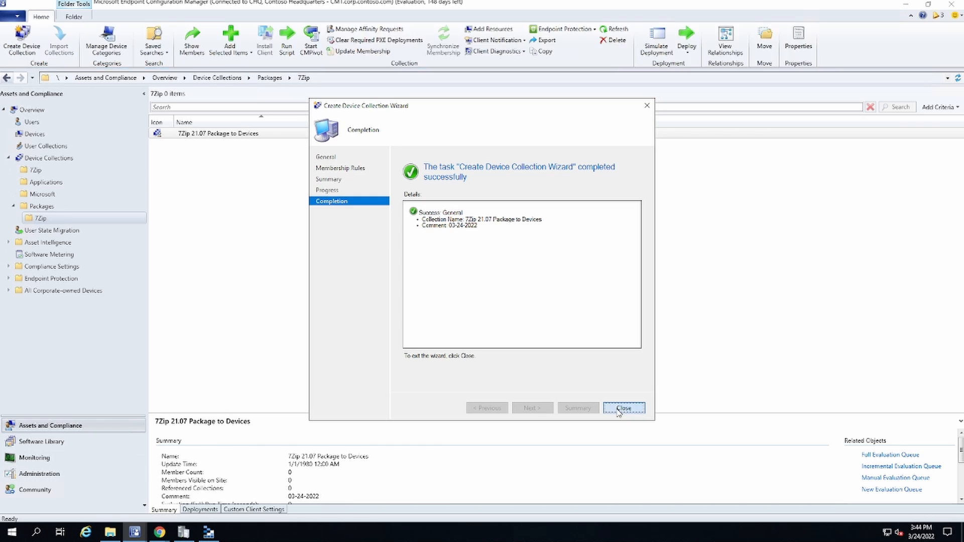
Step: Create a 7Zip folder under Packages in the Software Library and open it
{"action": "left_click", "coordinate": [41, 441]}
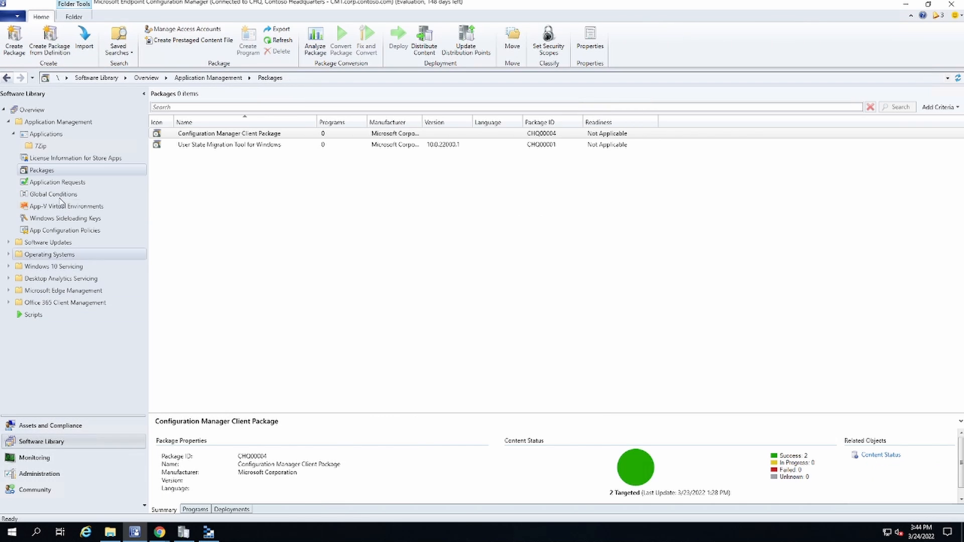
{"action": "right_click", "coordinate": [46, 170]}
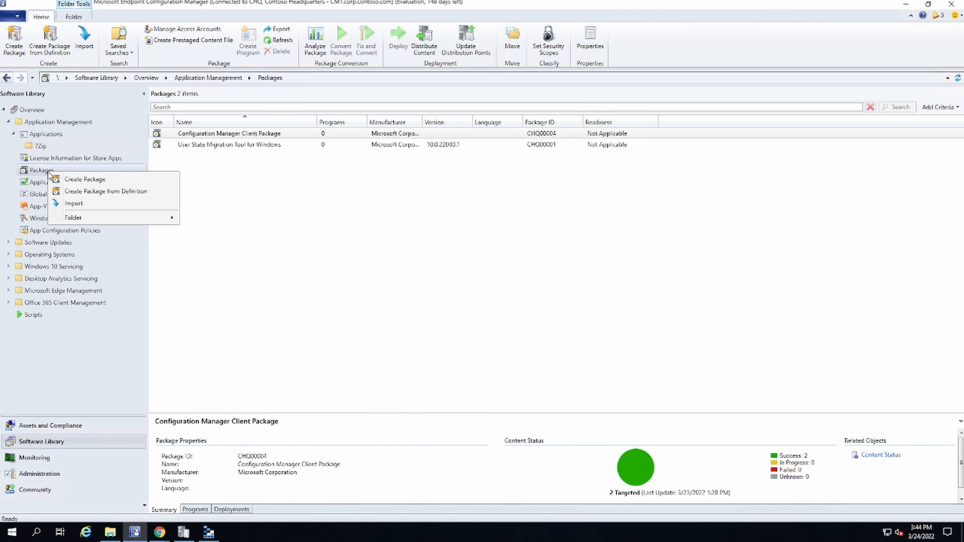
{"action": "mouse_move", "coordinate": [95, 218]}
{"action": "left_click", "coordinate": [189, 217]}
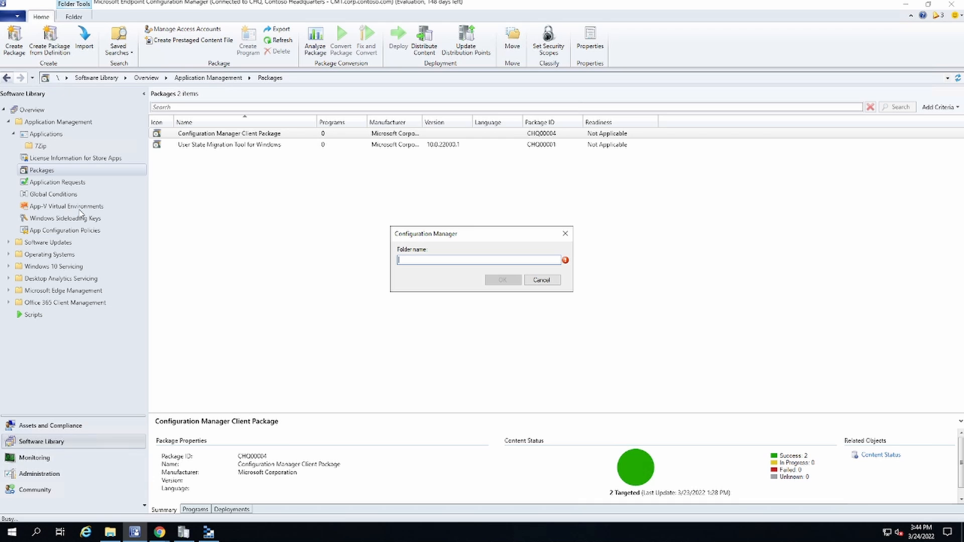
{"action": "type", "text": "7Zip"}
{"action": "key", "text": "Return"}
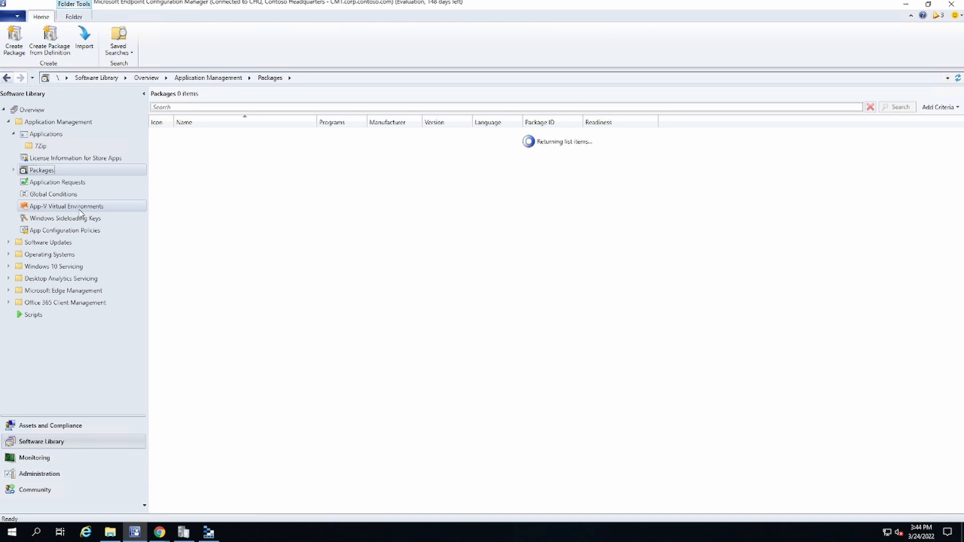
{"action": "left_click", "coordinate": [13, 170]}
{"action": "left_click", "coordinate": [31, 184]}
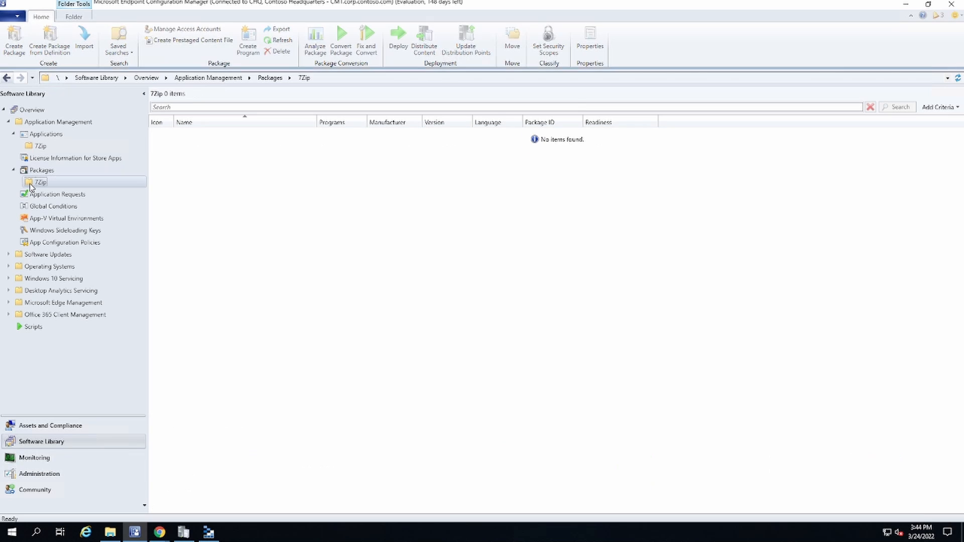
Step: Start a package in Packages\7Zip named "7Zip 21.07 Package", with description 03-24-2022, manufacturer 7Zip, language English and version 21.07
{"action": "right_click", "coordinate": [32, 184]}
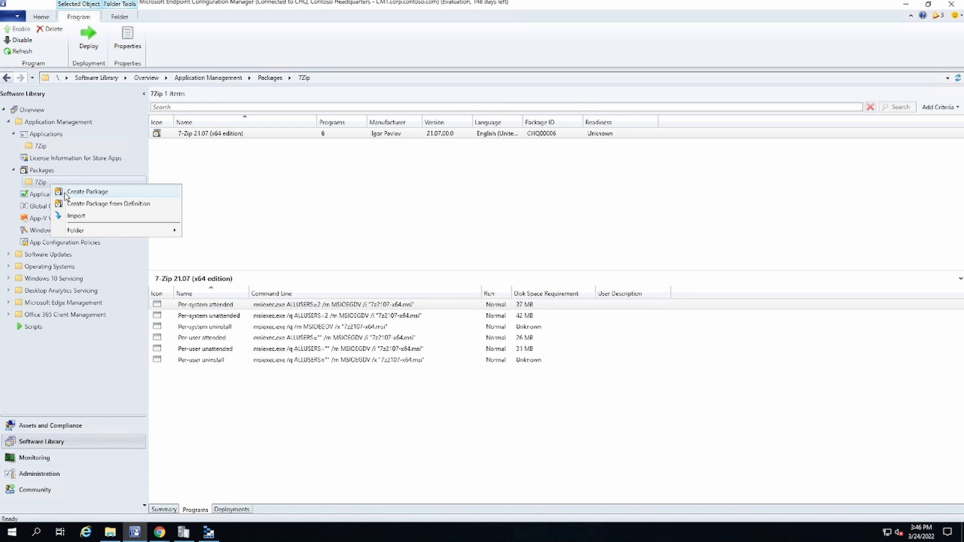
{"action": "left_click", "coordinate": [86, 192]}
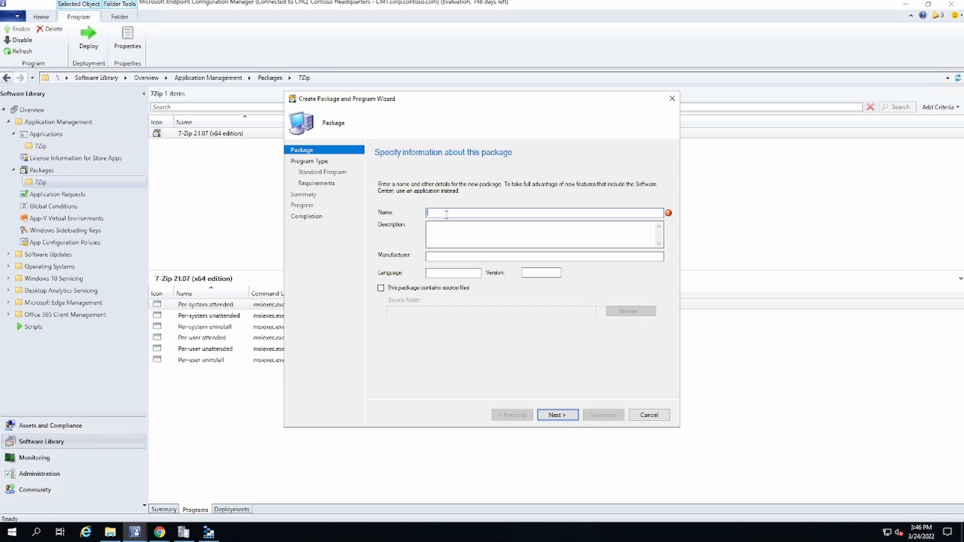
{"action": "type", "text": "7Zip 21.07 F"}
{"action": "type", "text": "ackage"}
{"action": "key", "text": "Tab"}
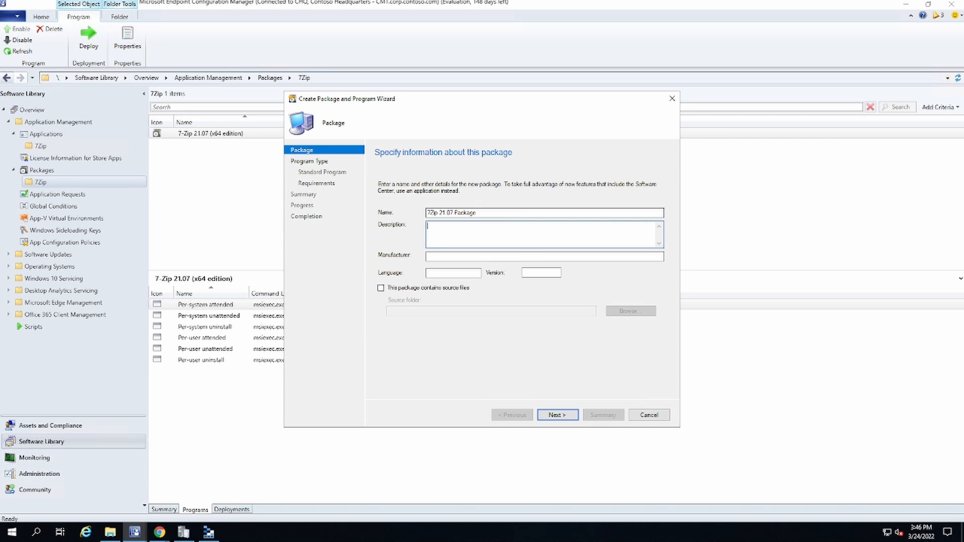
{"action": "type", "text": "03-24-2022"}
Step: Mark the package as containing source files and enter the network source path \\cm1\sccm_SOURCE\Packages\7Zip\21.07
{"action": "left_click", "coordinate": [408, 289]}
{"action": "left_click", "coordinate": [614, 312]}
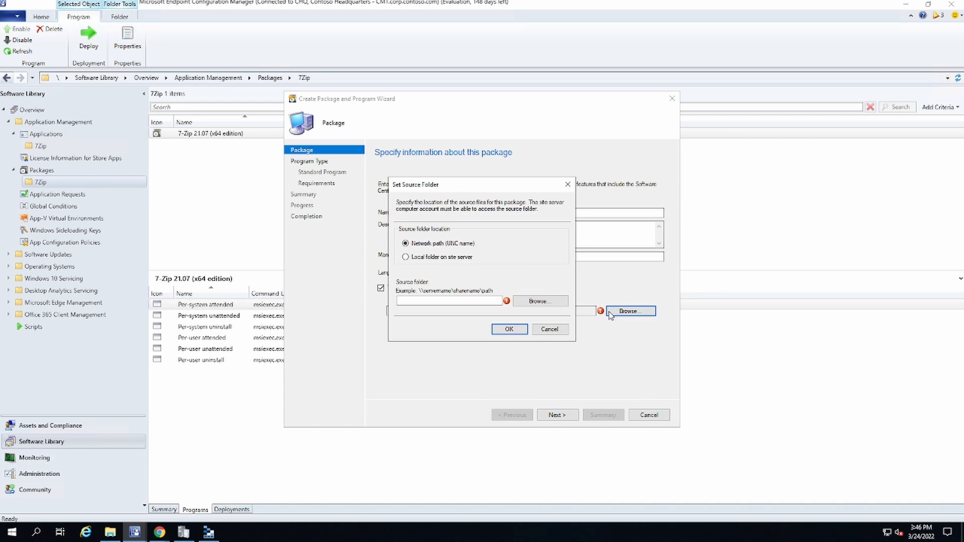
{"action": "left_click", "coordinate": [452, 300]}
{"action": "type", "text": "\\cm1\\sc"}
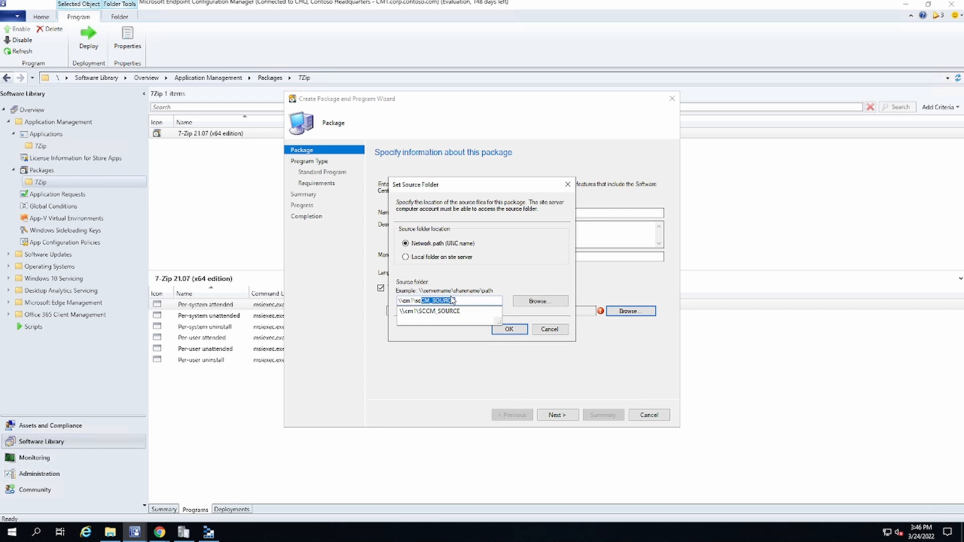
{"action": "type", "text": "cm_SOURCE\\"}
{"action": "key", "text": "Down"}
{"action": "key", "text": "Down"}
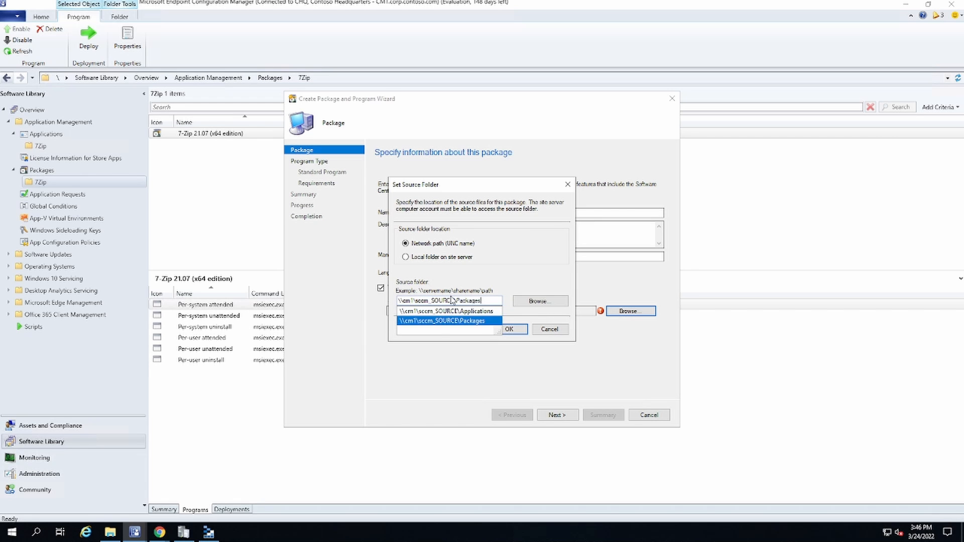
{"action": "type", "text": "\\"}
{"action": "key", "text": "Down"}
{"action": "type", "text": "\\"}
{"action": "key", "text": "Down"}
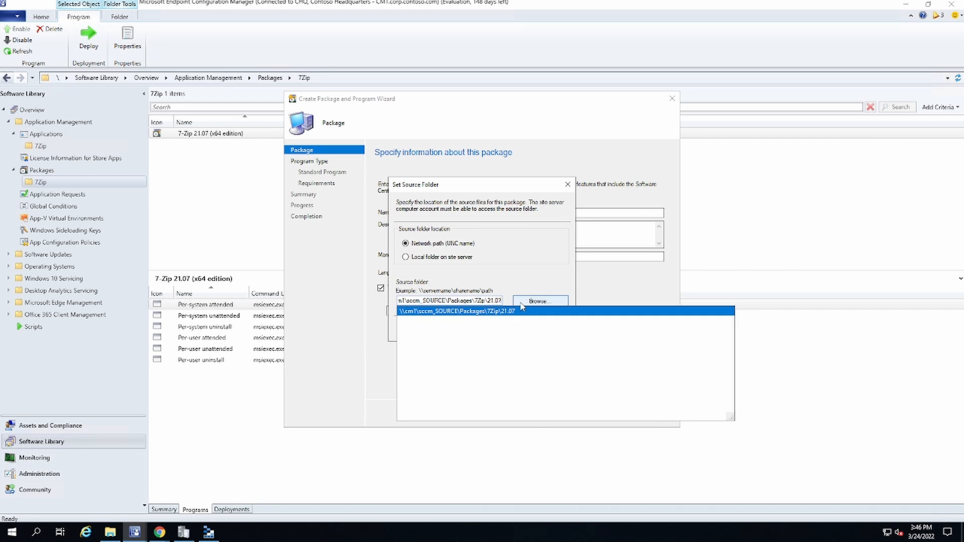
Step: Choose the Build\01 subfolder of 21.07 as the package's source folder and accept it
{"action": "left_click", "coordinate": [521, 301]}
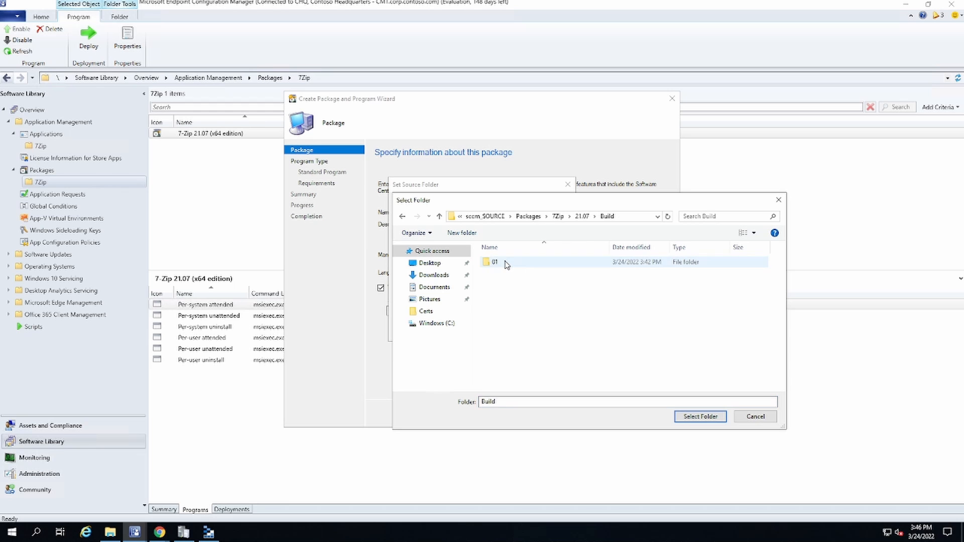
{"action": "double_click", "coordinate": [506, 262]}
{"action": "left_click", "coordinate": [693, 416]}
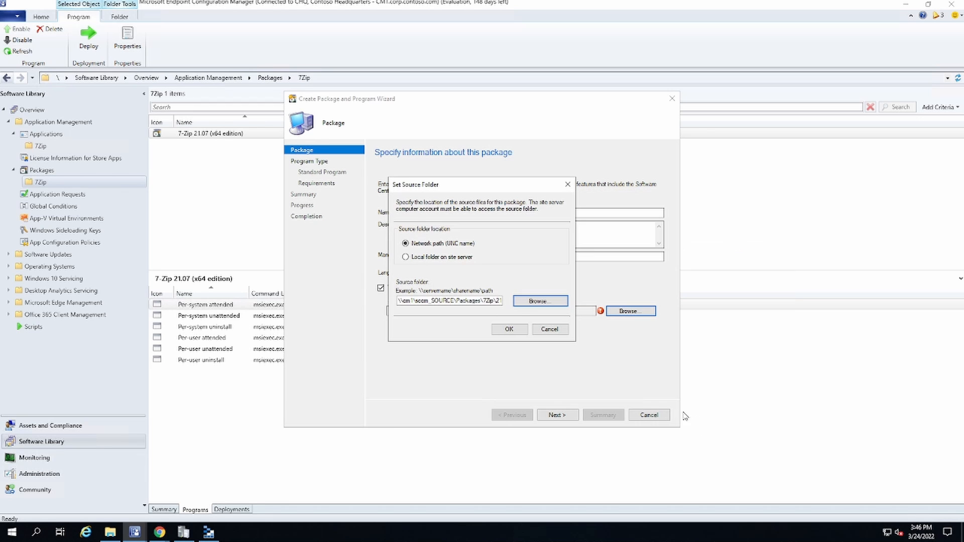
{"action": "left_click", "coordinate": [508, 330]}
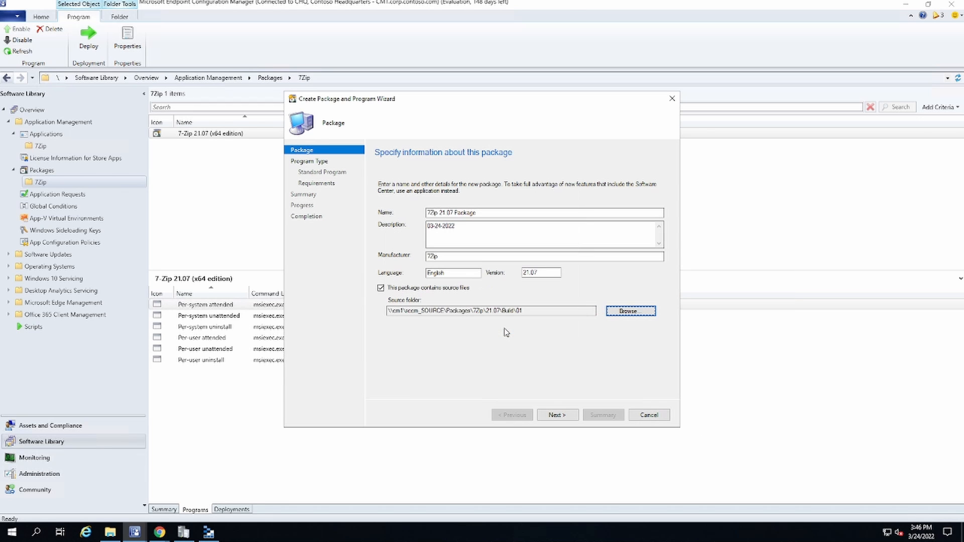
Step: Keep Standard program as the program type and name the program "7Zip 21.07 Program", reusing the copied package name
{"action": "left_click", "coordinate": [557, 416]}
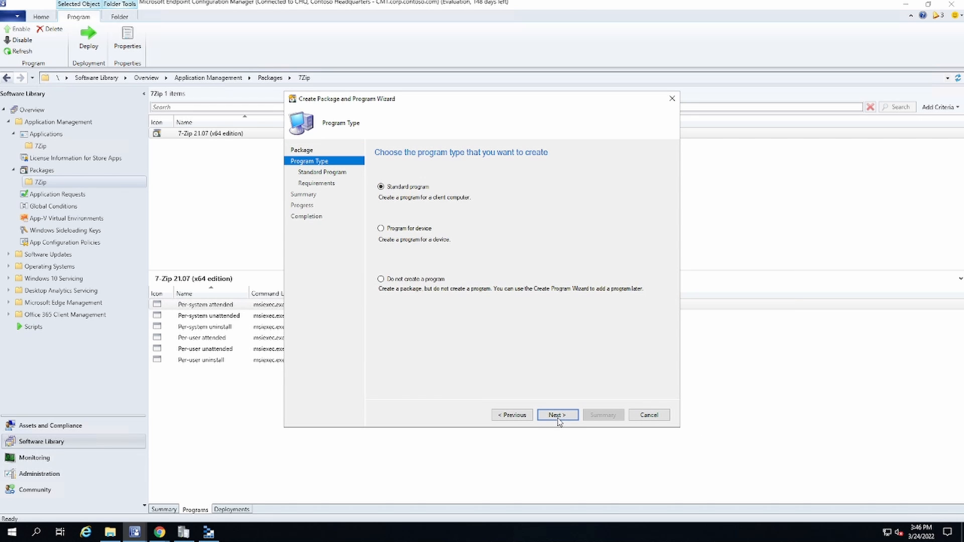
{"action": "left_click", "coordinate": [513, 416]}
{"action": "right_click", "coordinate": [467, 217]}
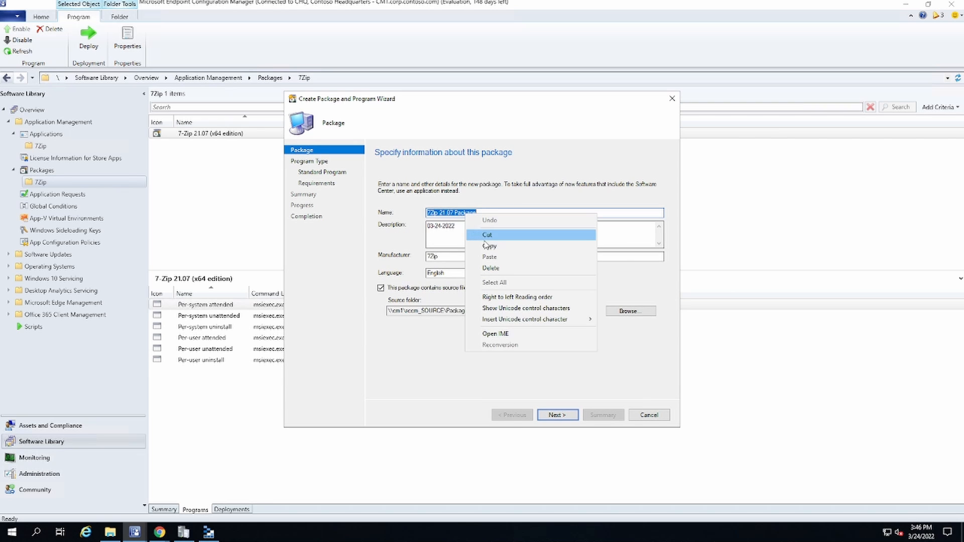
{"action": "left_click", "coordinate": [477, 248]}
{"action": "left_click", "coordinate": [557, 416]}
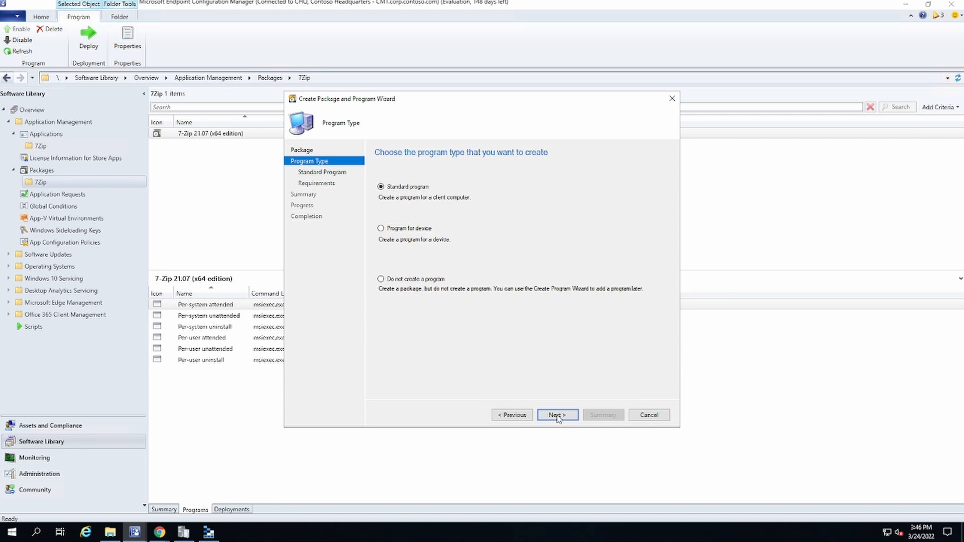
{"action": "left_click", "coordinate": [557, 415]}
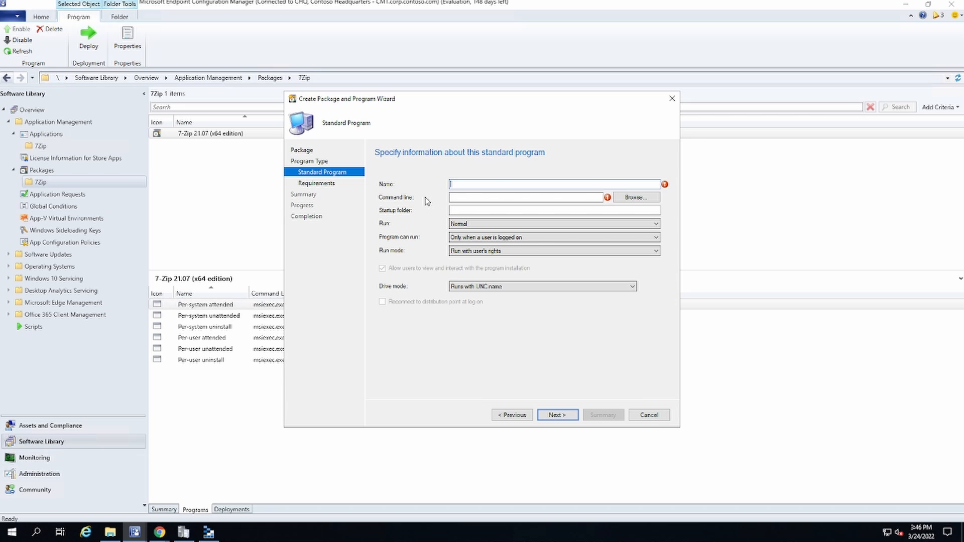
{"action": "key", "text": "ctrl+v"}
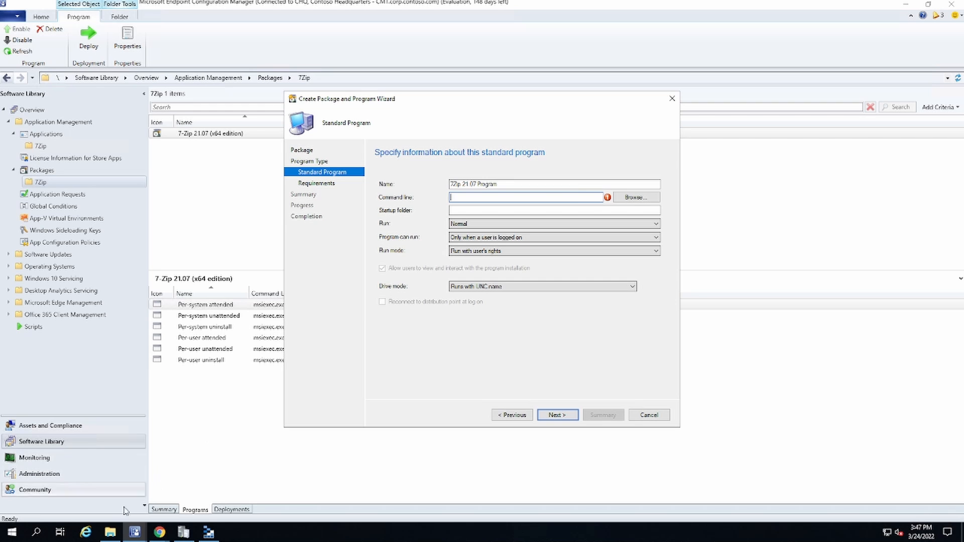
Step: Copy the file name Install_7Zip2107x64.cmd from the Build\01 folder in File Explorer and paste it as the program's command line
{"action": "left_click", "coordinate": [111, 532]}
{"action": "right_click", "coordinate": [324, 204]}
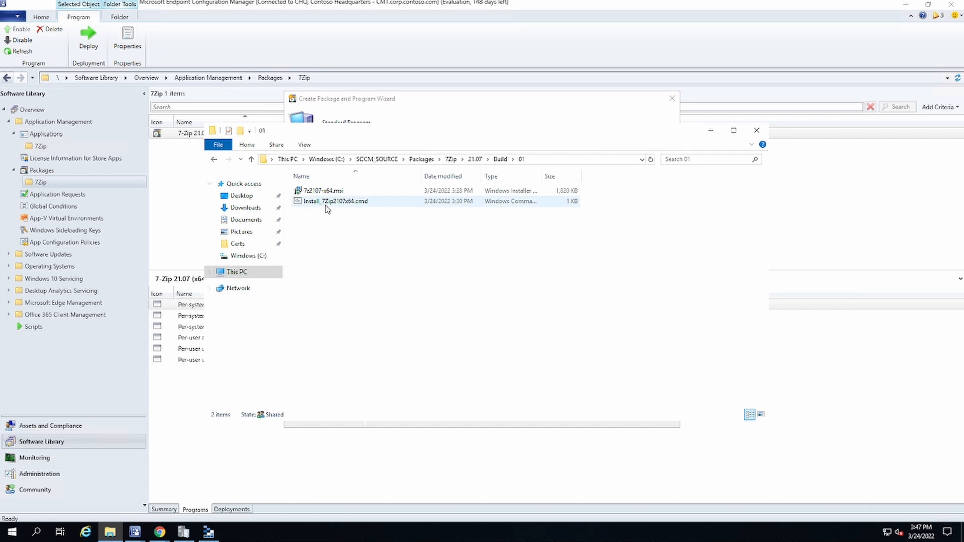
{"action": "left_click", "coordinate": [334, 359]}
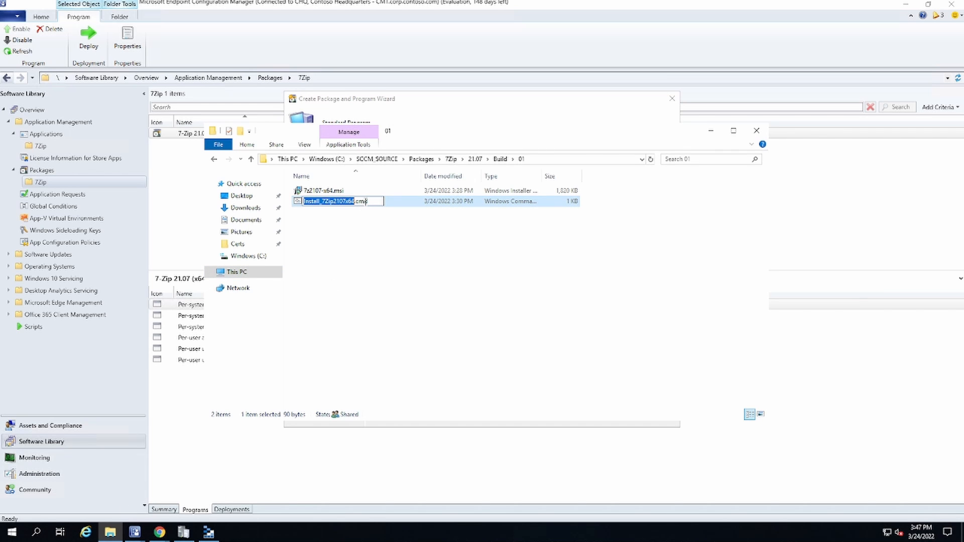
{"action": "left_click_drag", "start_coordinate": [371, 201], "coordinate": [291, 202]}
{"action": "left_click", "coordinate": [350, 114]}
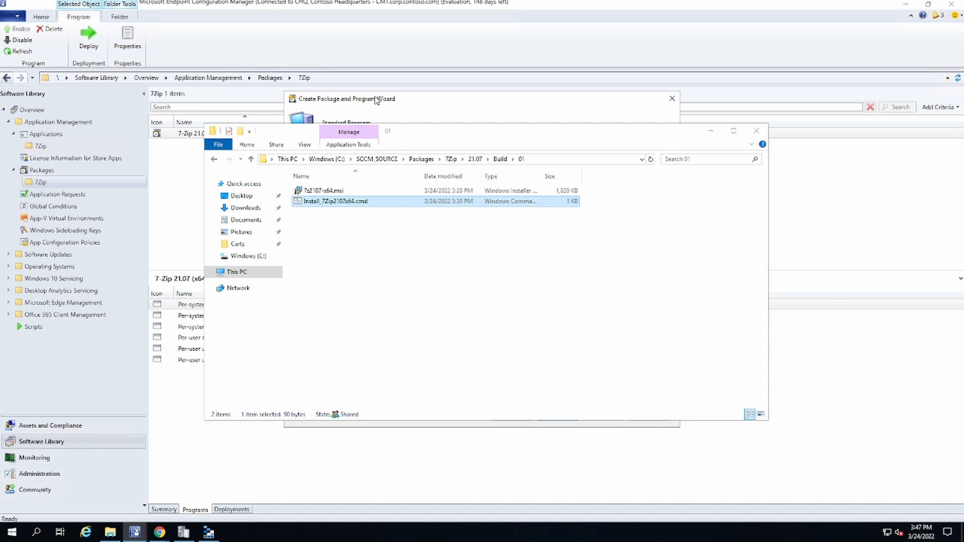
{"action": "key", "text": "ctrl+v"}
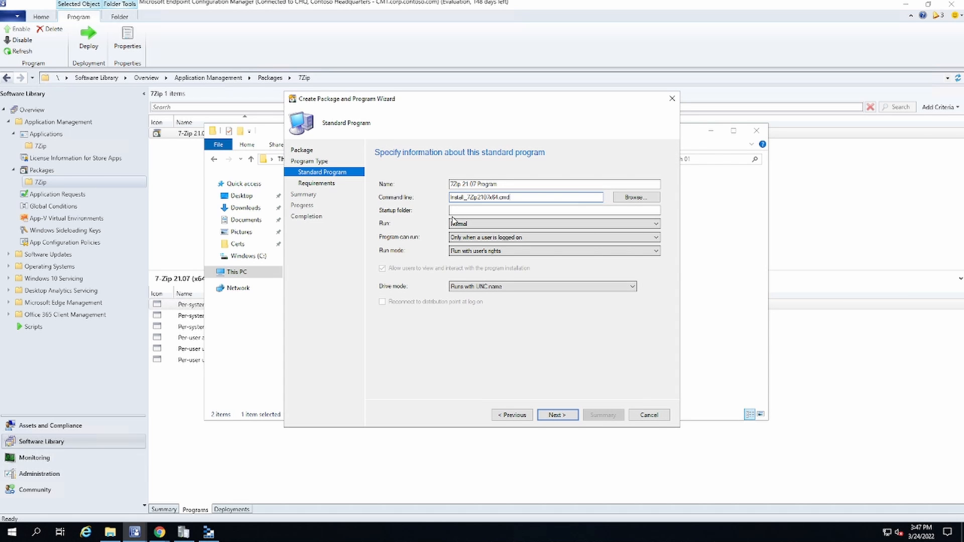
Step: Set the program to run Hidden, whether or not a user is logged on, and continue to the requirements
{"action": "left_click", "coordinate": [455, 222]}
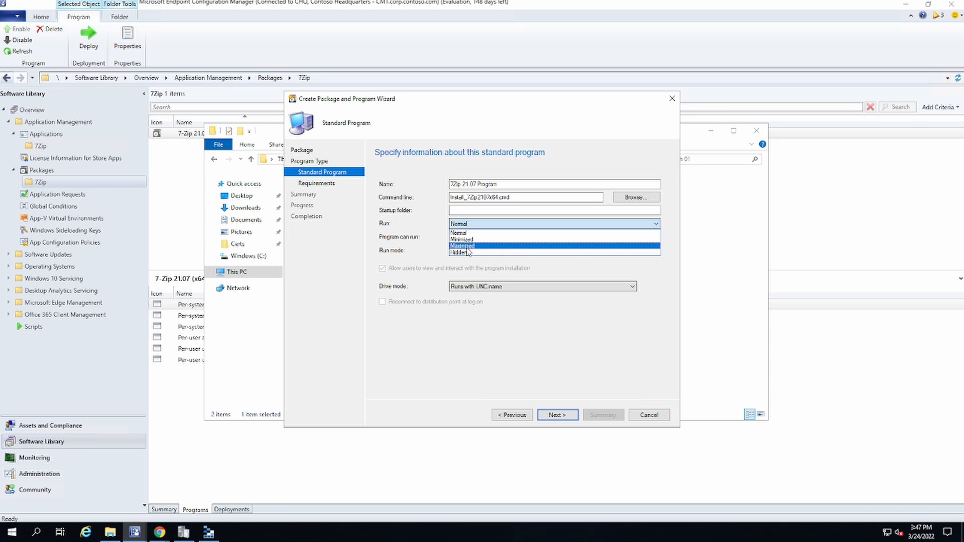
{"action": "left_click", "coordinate": [467, 253]}
{"action": "left_click", "coordinate": [470, 237]}
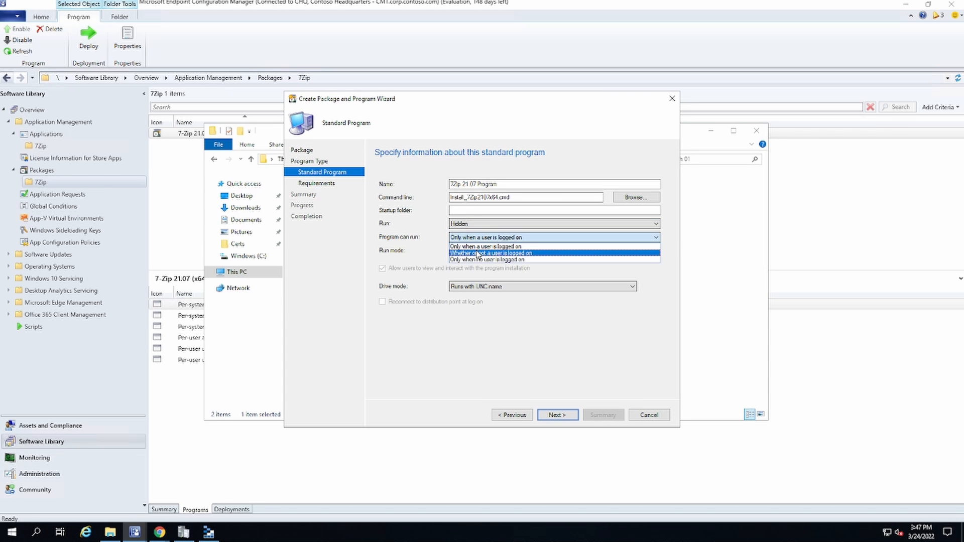
{"action": "left_click", "coordinate": [472, 251]}
{"action": "left_click", "coordinate": [564, 417]}
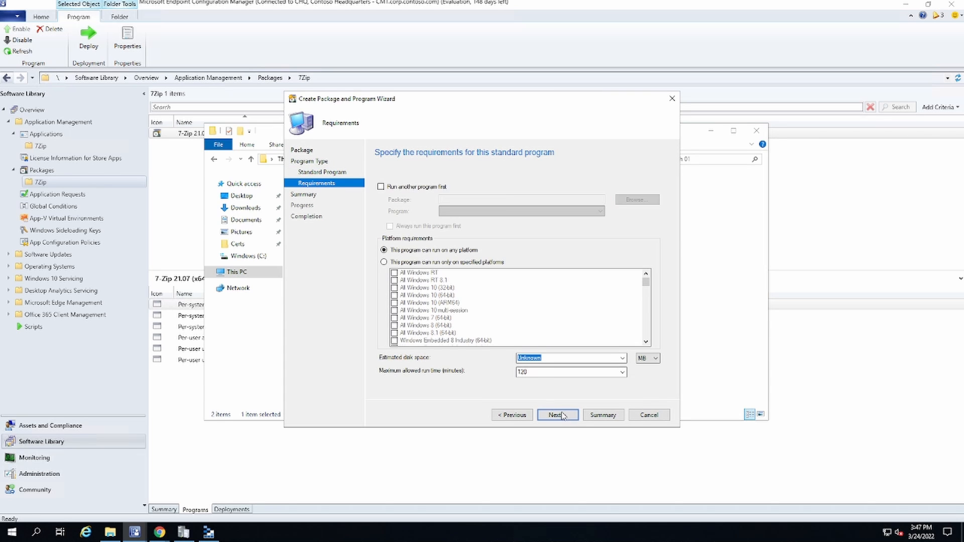
Step: Restrict the program to All Windows 10 (64-bit), with 5 MB estimated disk space and 15 minutes maximum run time, and continue to the summary
{"action": "left_click", "coordinate": [416, 262]}
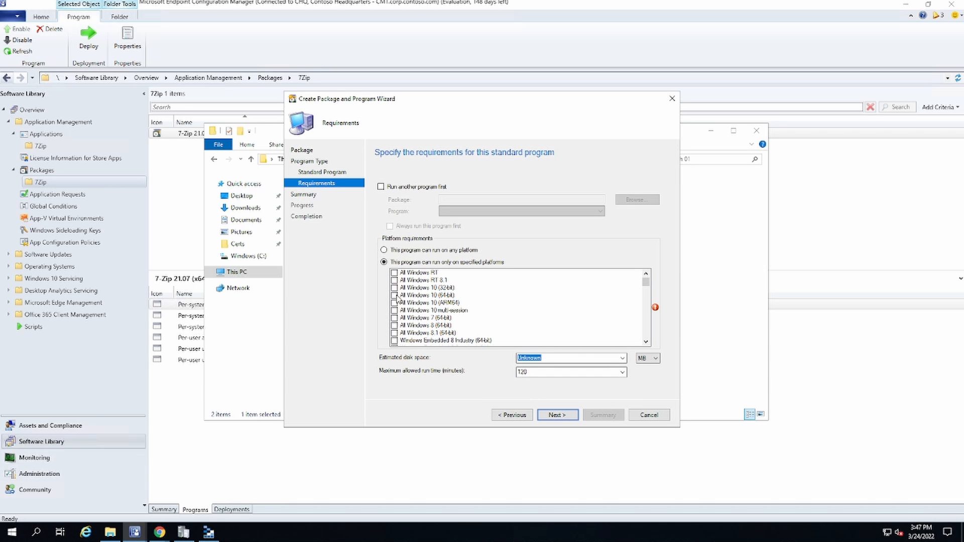
{"action": "left_click", "coordinate": [394, 296]}
{"action": "left_click", "coordinate": [394, 287]}
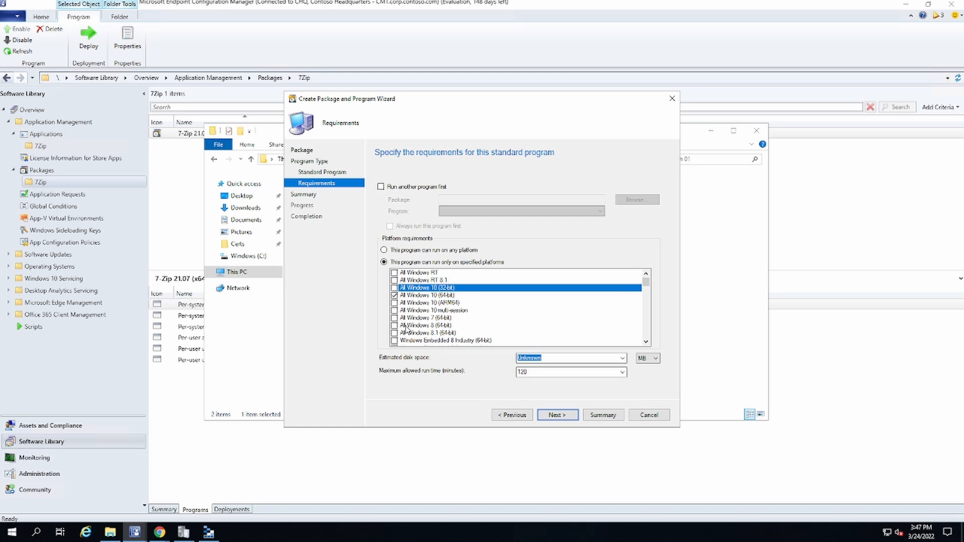
{"action": "type", "text": "5"}
{"action": "key", "text": "Tab"}
{"action": "type", "text": "15"}
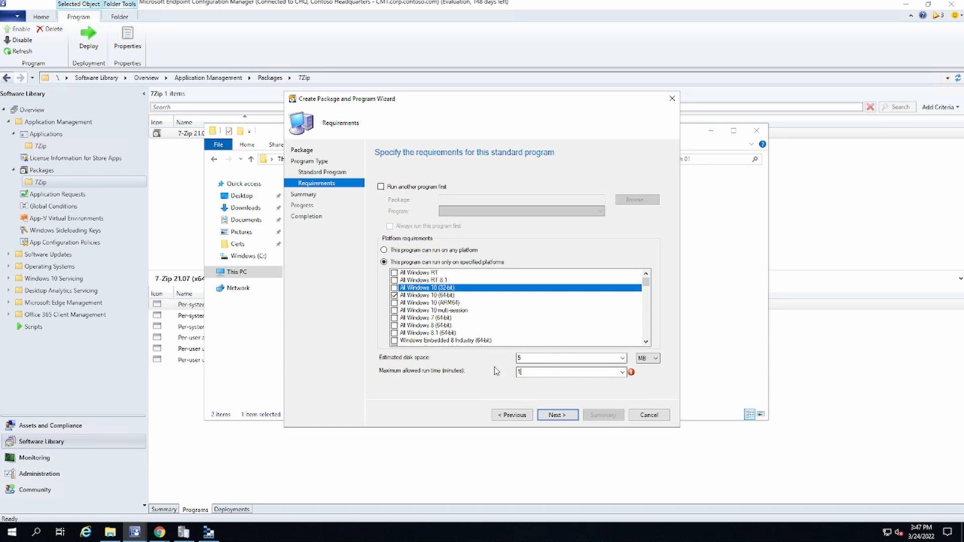
{"action": "left_click", "coordinate": [552, 415]}
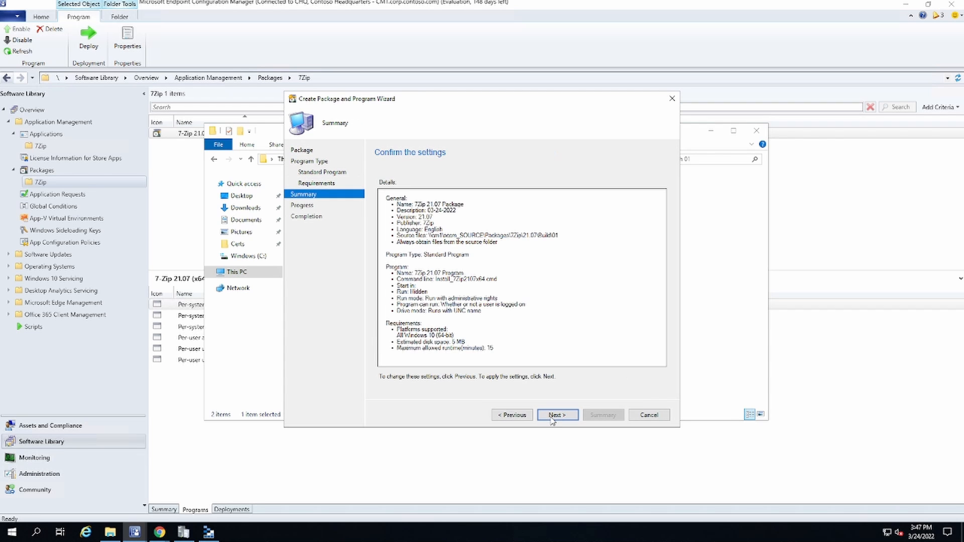
Step: Finish creating the package and close the wizard, minimize the File Explorer window and select 7Zip 21.07 Package
{"action": "left_click", "coordinate": [553, 415]}
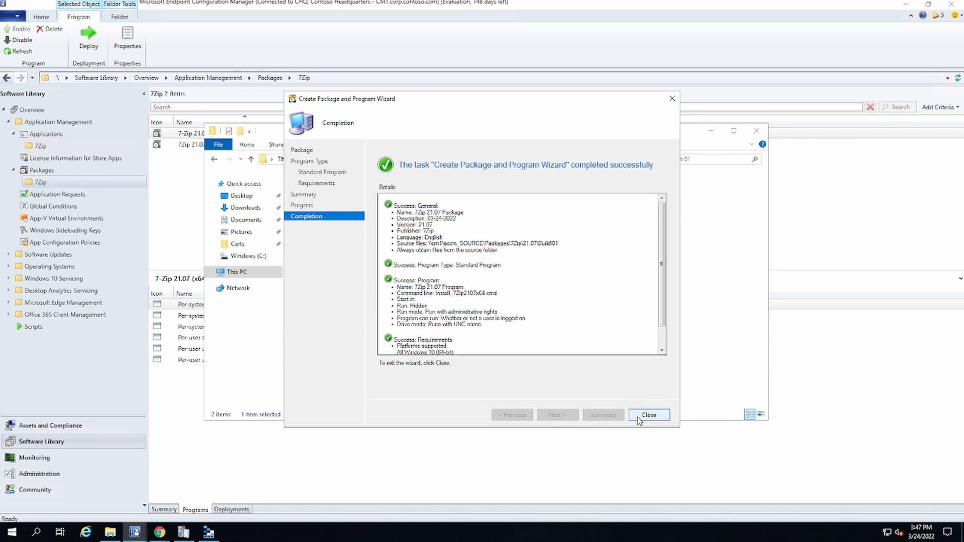
{"action": "left_click", "coordinate": [648, 415]}
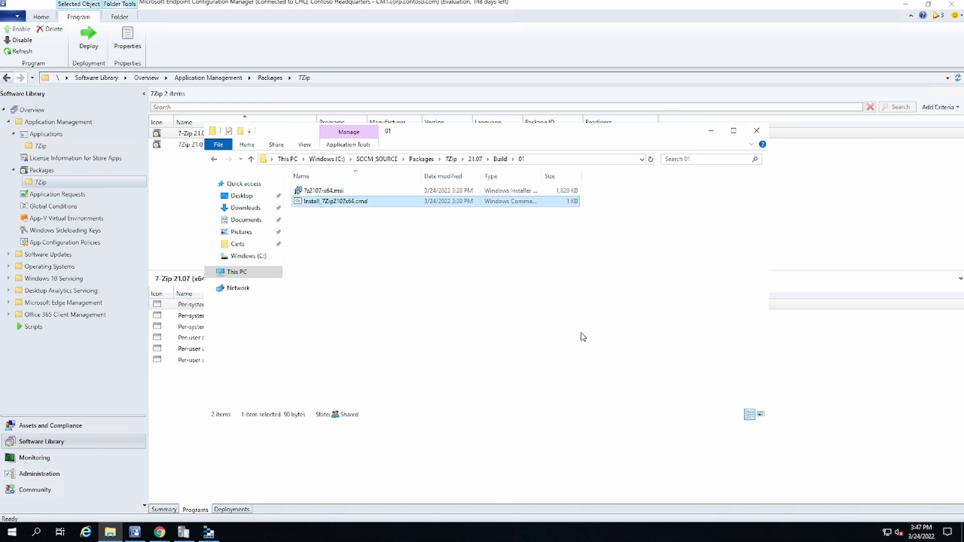
{"action": "left_click", "coordinate": [711, 131]}
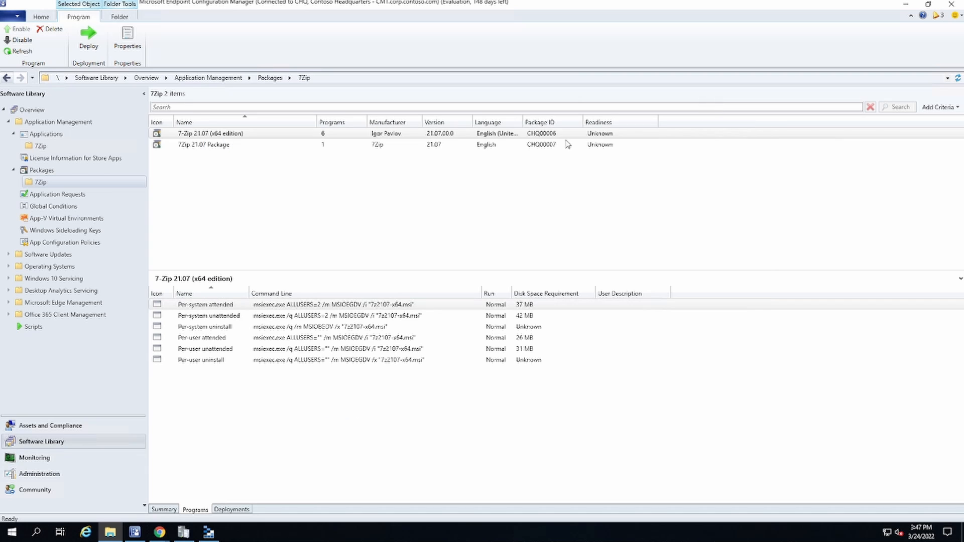
{"action": "left_click", "coordinate": [227, 147]}
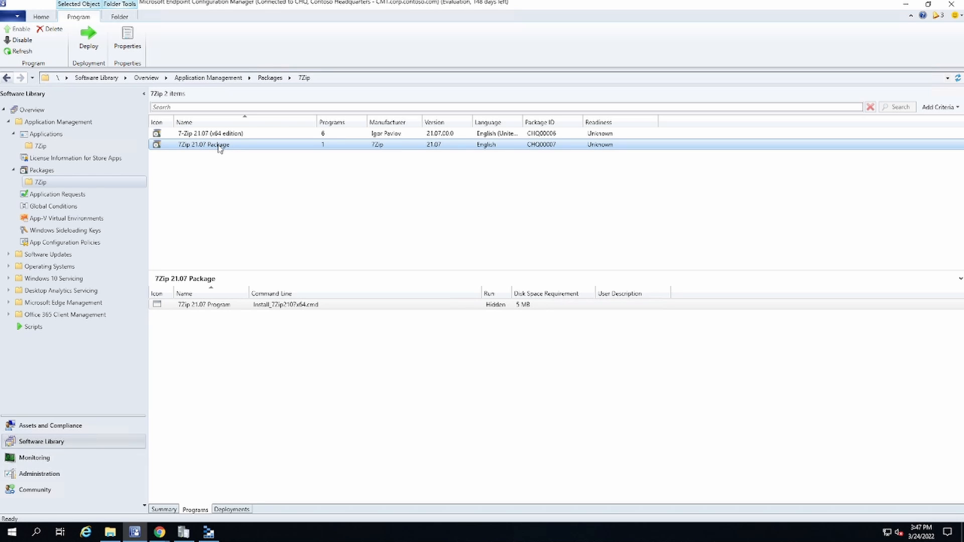
Step: Start deploying 7Zip 21.07 Package to the device collection 7Zip 21.07 Package to Devices from Packages\7Zip, and continue to the content destination
{"action": "right_click", "coordinate": [219, 148]}
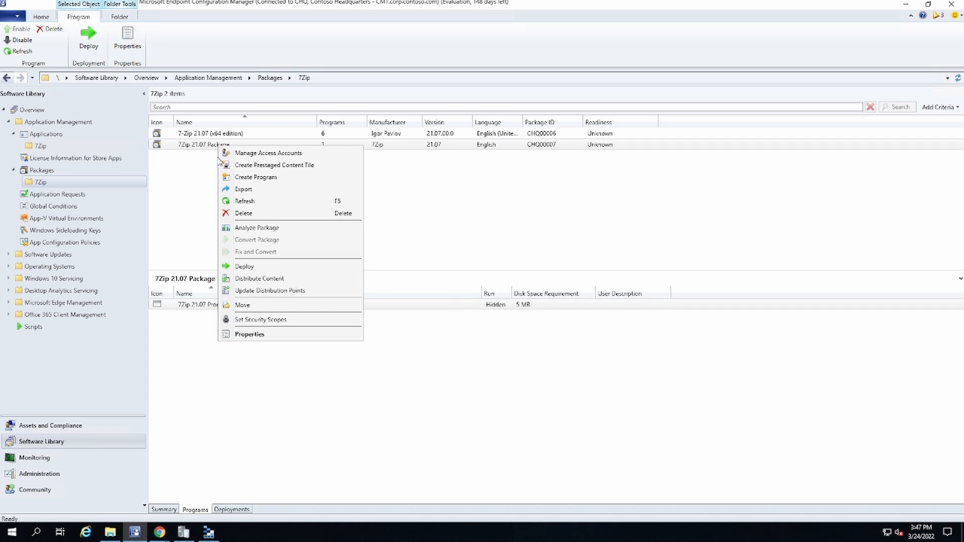
{"action": "left_click", "coordinate": [225, 266]}
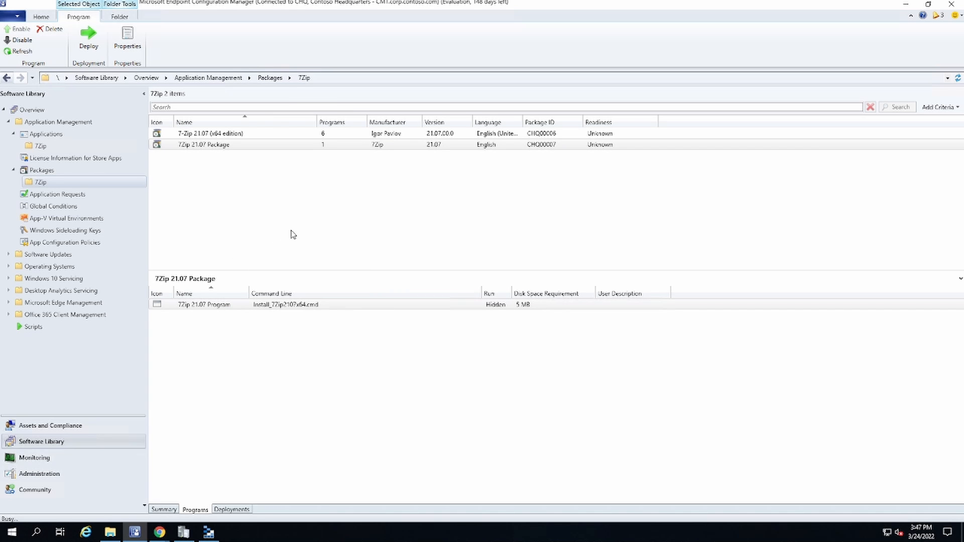
{"action": "left_click", "coordinate": [636, 210]}
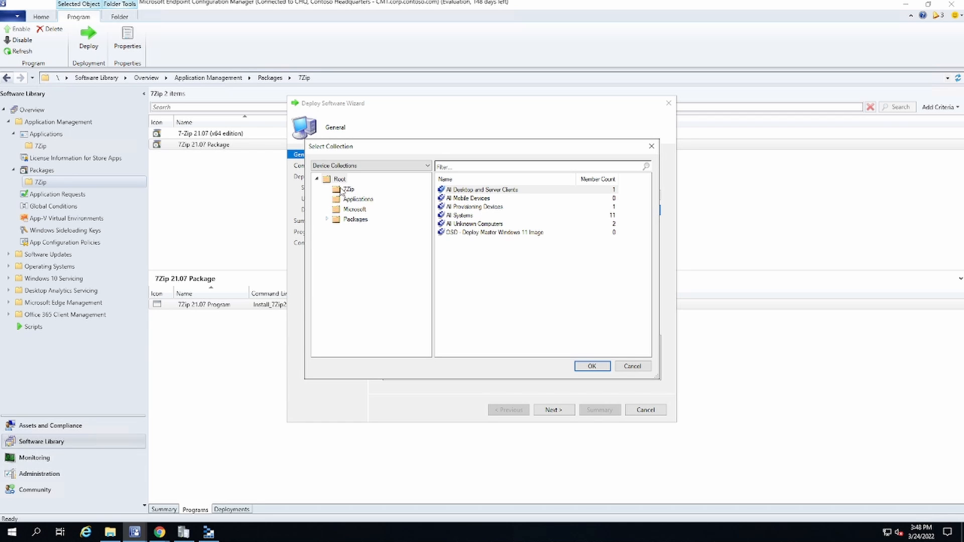
{"action": "left_click", "coordinate": [342, 187]}
{"action": "left_click", "coordinate": [518, 190]}
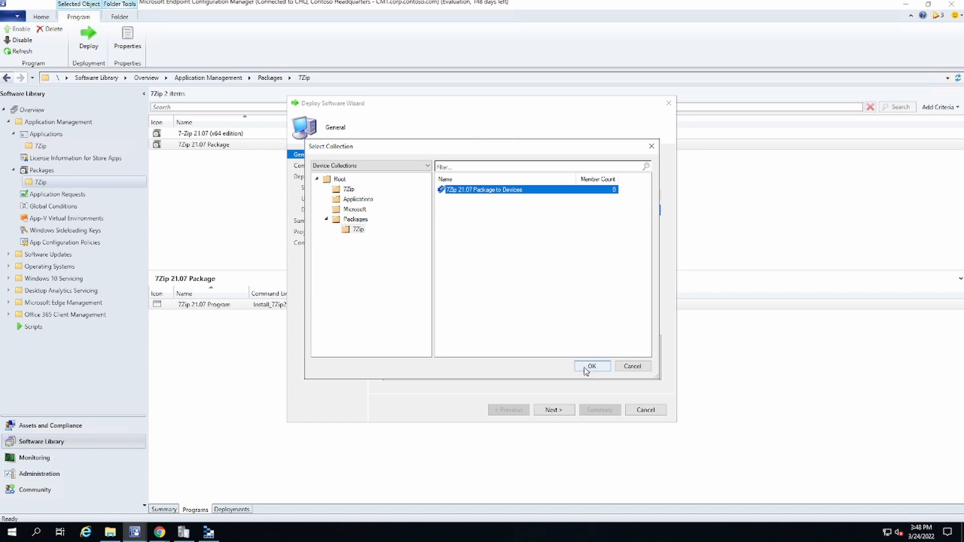
{"action": "left_click", "coordinate": [590, 367]}
{"action": "left_click", "coordinate": [558, 302]}
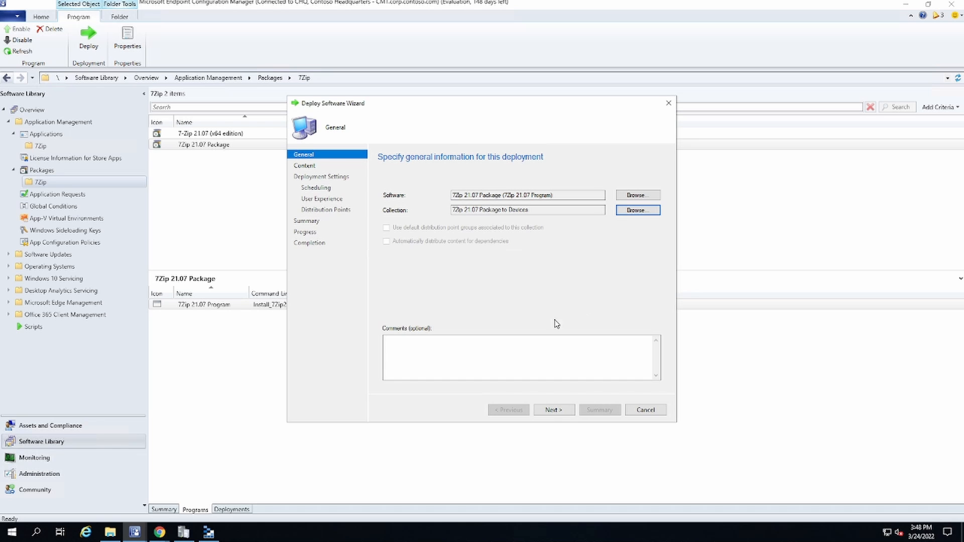
{"action": "left_click", "coordinate": [554, 410]}
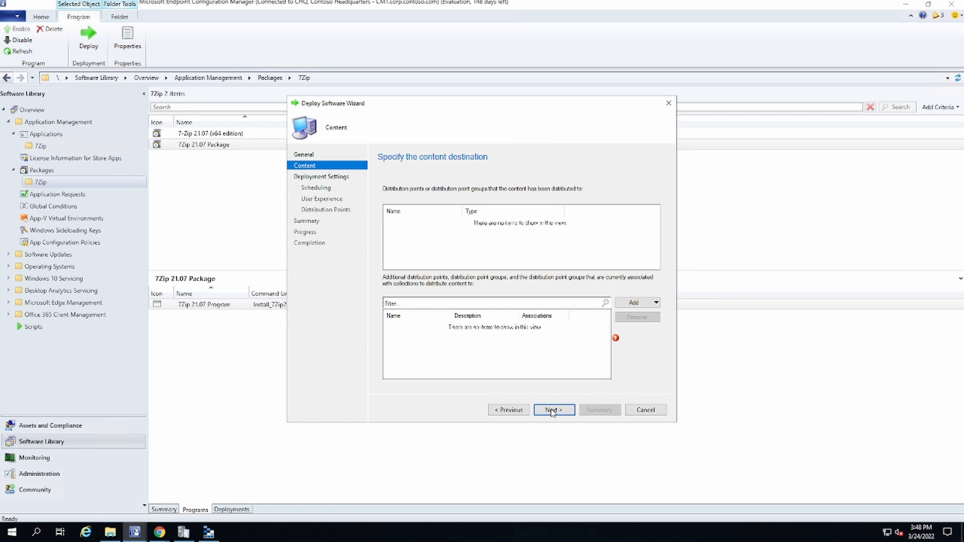
Step: Add the distribution point group Corp DPs as the content destination and continue to the deployment settings
{"action": "left_click", "coordinate": [632, 302]}
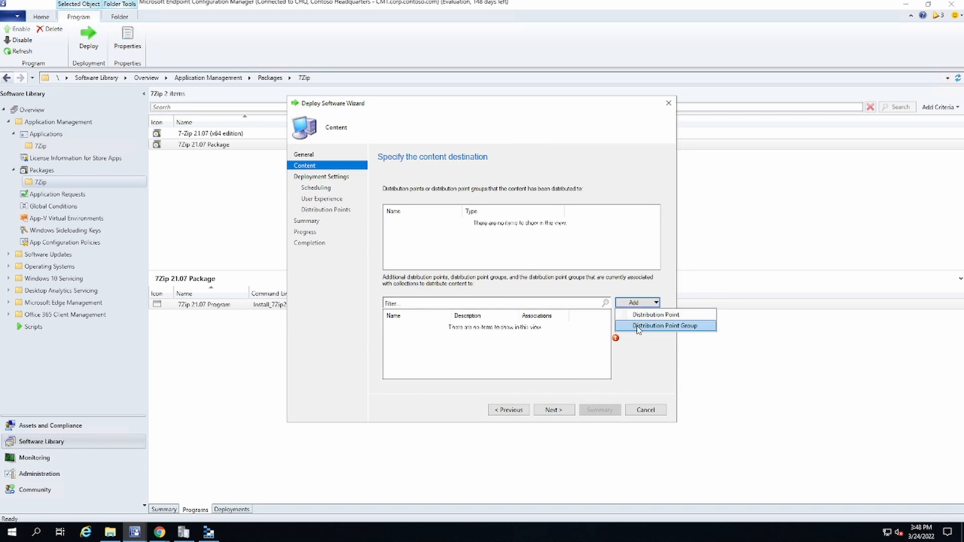
{"action": "left_click", "coordinate": [638, 329]}
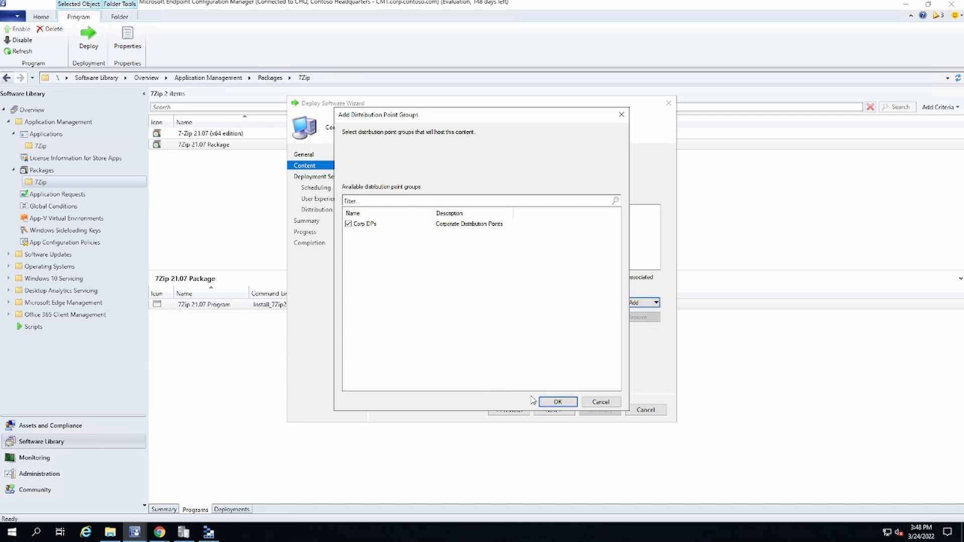
{"action": "left_click", "coordinate": [556, 403]}
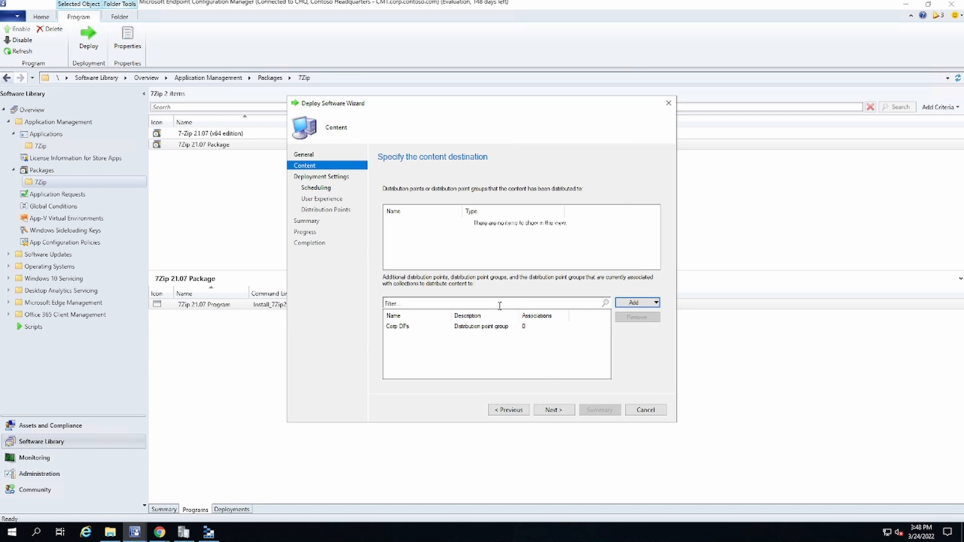
{"action": "left_click", "coordinate": [546, 411]}
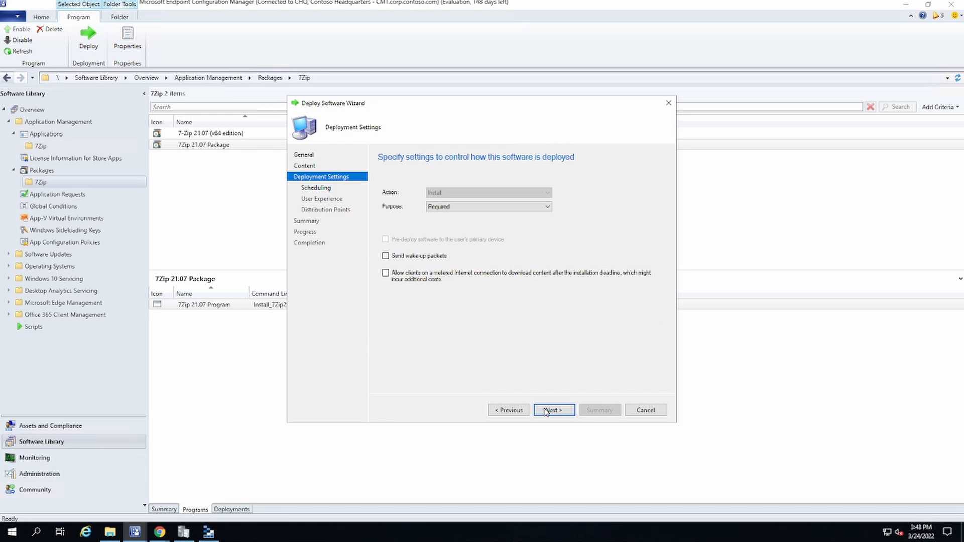
Step: Set the deployment purpose to Available, keep the default scheduling, user experience and distribution point options, and complete the deployment
{"action": "left_click", "coordinate": [455, 208]}
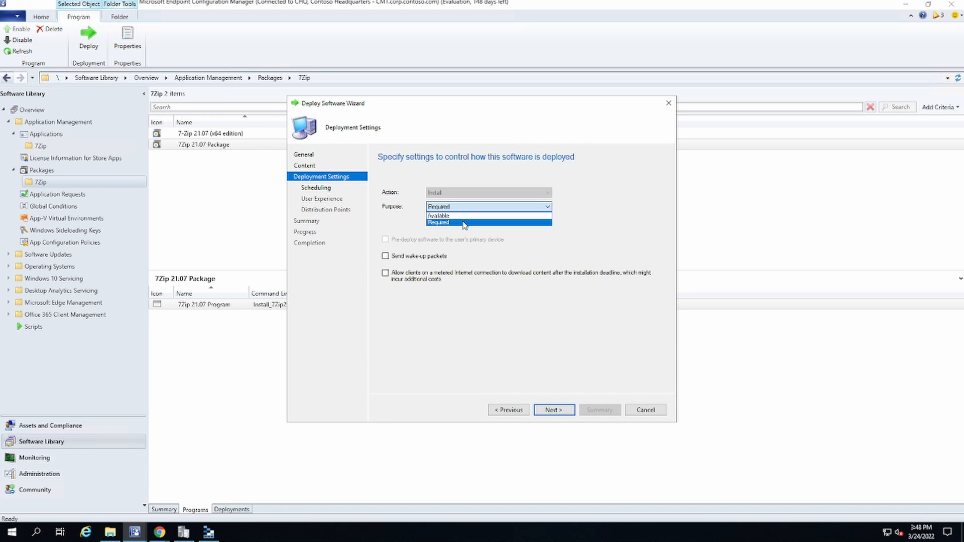
{"action": "left_click", "coordinate": [460, 216]}
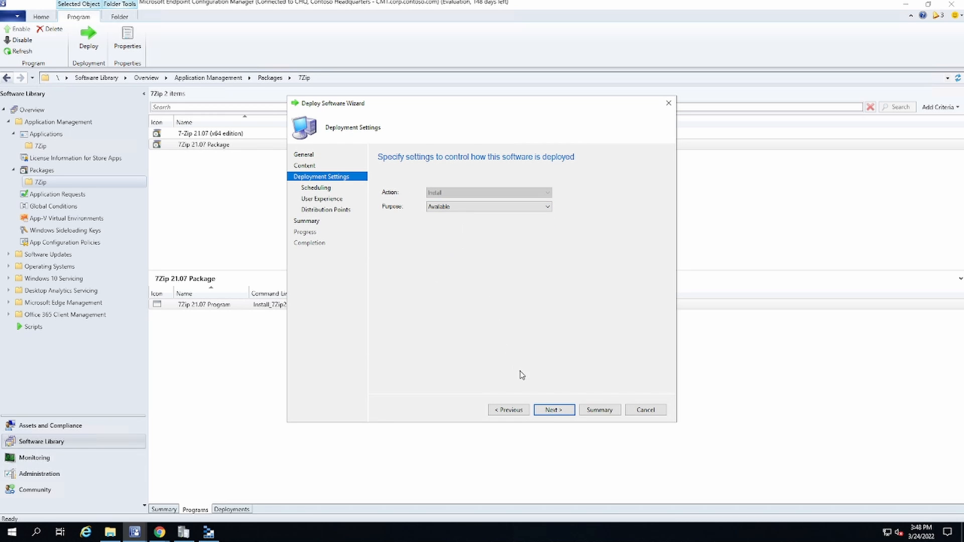
{"action": "left_click", "coordinate": [552, 409]}
{"action": "left_click", "coordinate": [551, 410]}
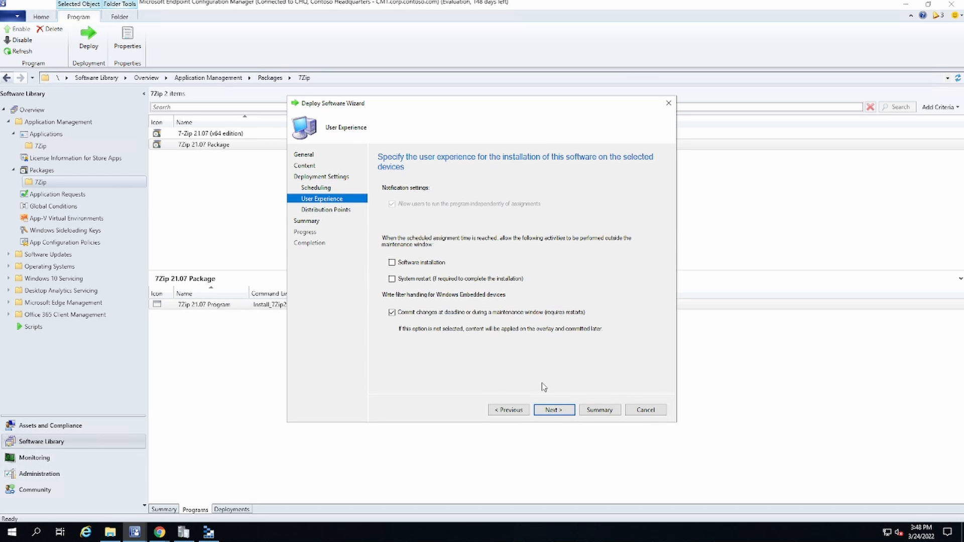
{"action": "left_click", "coordinate": [554, 410]}
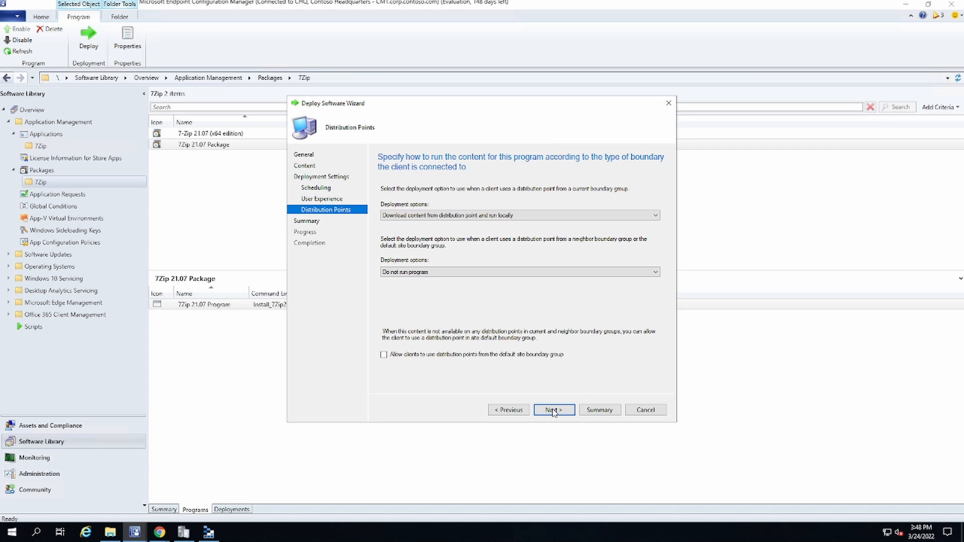
{"action": "left_click", "coordinate": [553, 409]}
{"action": "left_click", "coordinate": [552, 409]}
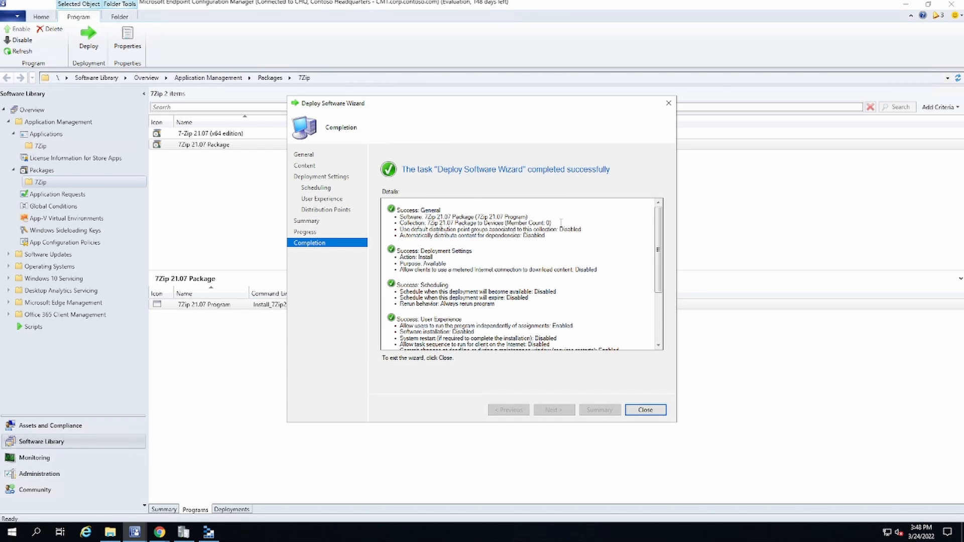
Step: Review the collection and purpose in the completion details, close the deployment wizard and show the package's summary
{"action": "left_click_drag", "start_coordinate": [561, 222], "coordinate": [484, 223]}
{"action": "left_click_drag", "start_coordinate": [451, 262], "coordinate": [400, 257]}
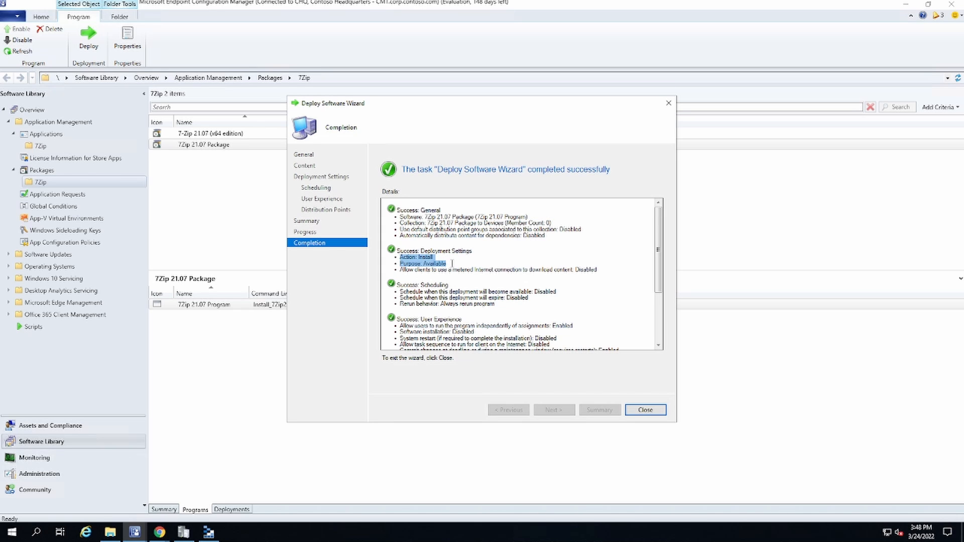
{"action": "left_click", "coordinate": [640, 411]}
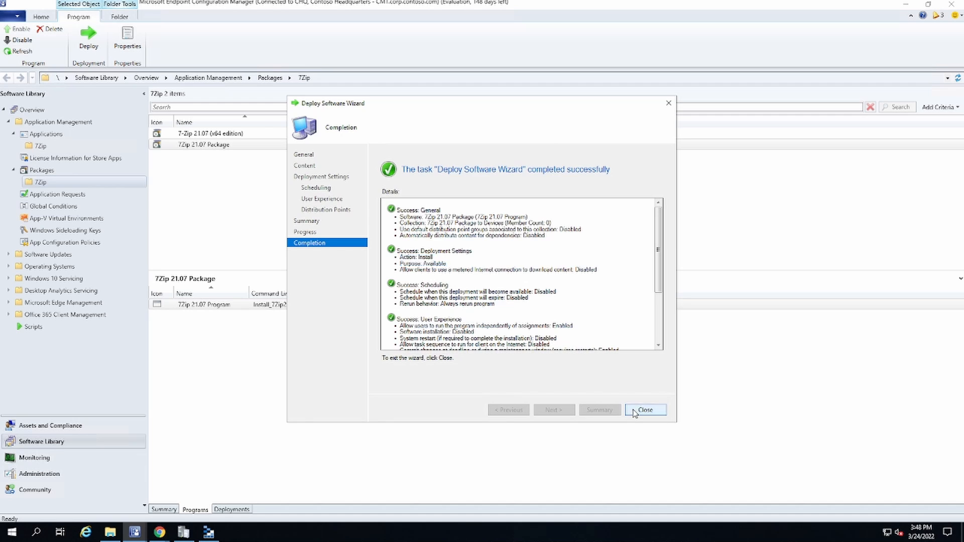
{"action": "left_click", "coordinate": [164, 509]}
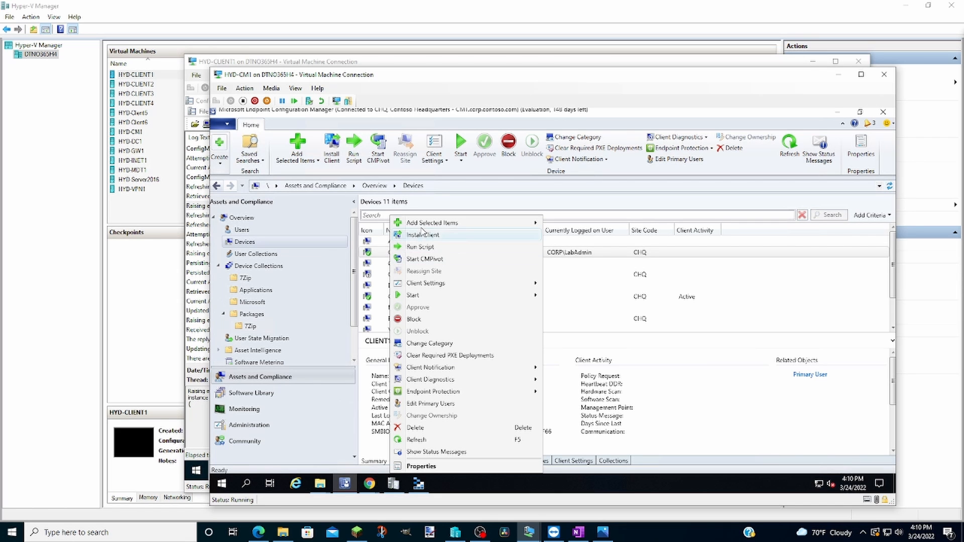
Step: Add device CLIENT1 to the existing device collection 7Zip 21.07 Package to Devices in Packages\7Zip
{"action": "mouse_move", "coordinate": [423, 227]}
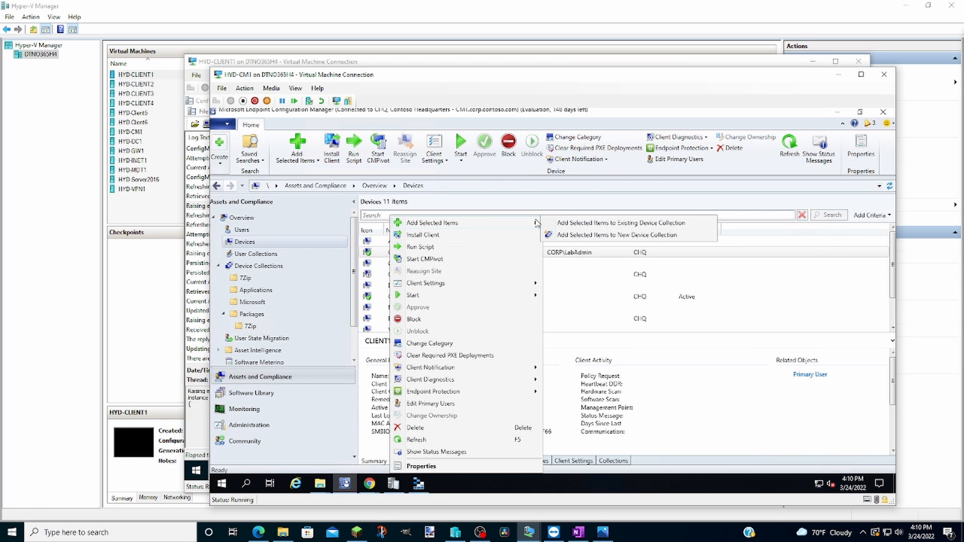
{"action": "left_click", "coordinate": [559, 222]}
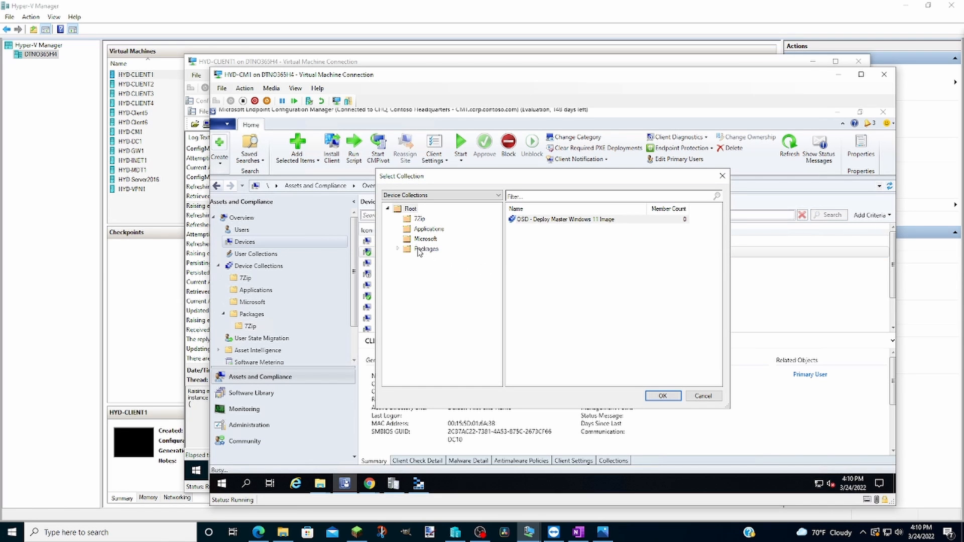
{"action": "left_click", "coordinate": [397, 249]}
{"action": "left_click", "coordinate": [428, 258]}
{"action": "left_click", "coordinate": [522, 221]}
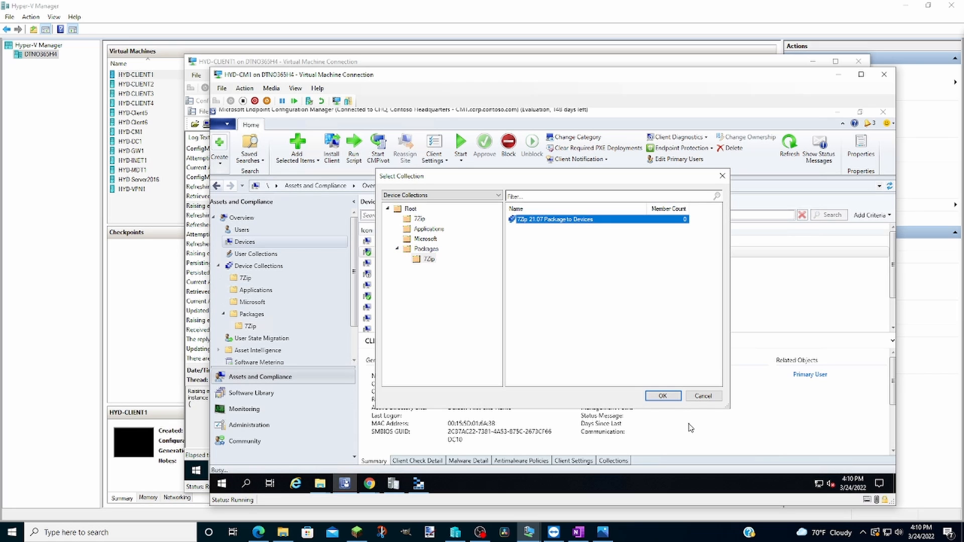
{"action": "left_click", "coordinate": [662, 396]}
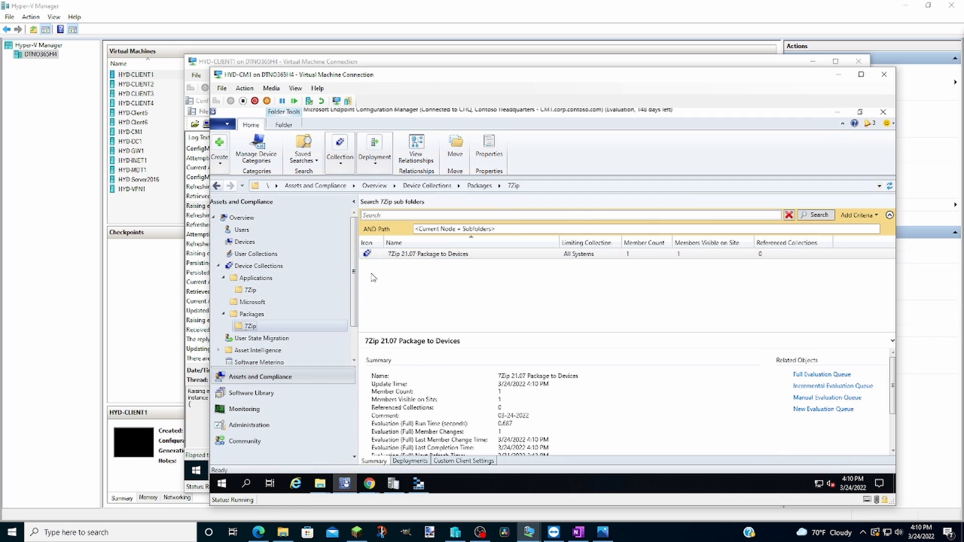
Step: Send the Download Computer Policy client notification to the collection 7Zip 21.07 Package to Devices and confirm it
{"action": "right_click", "coordinate": [396, 258]}
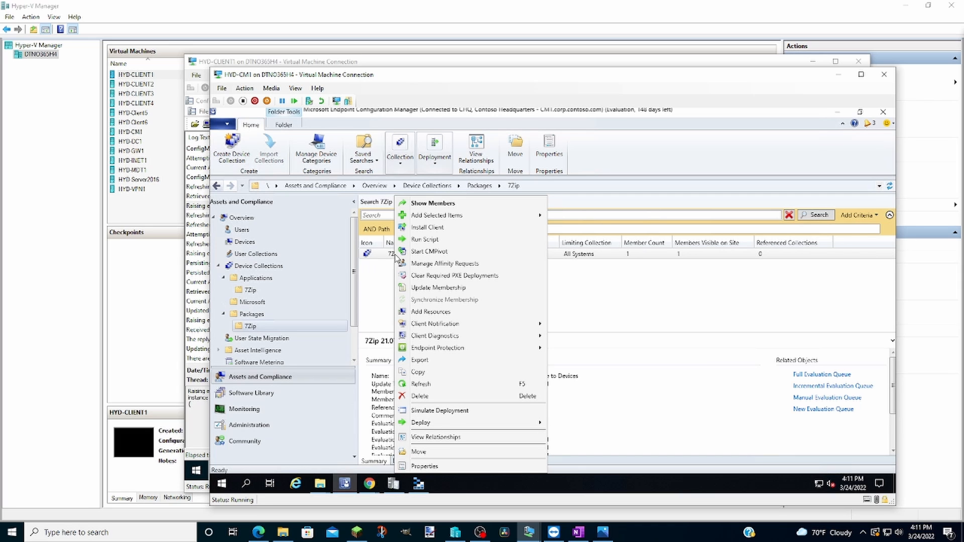
{"action": "mouse_move", "coordinate": [433, 325]}
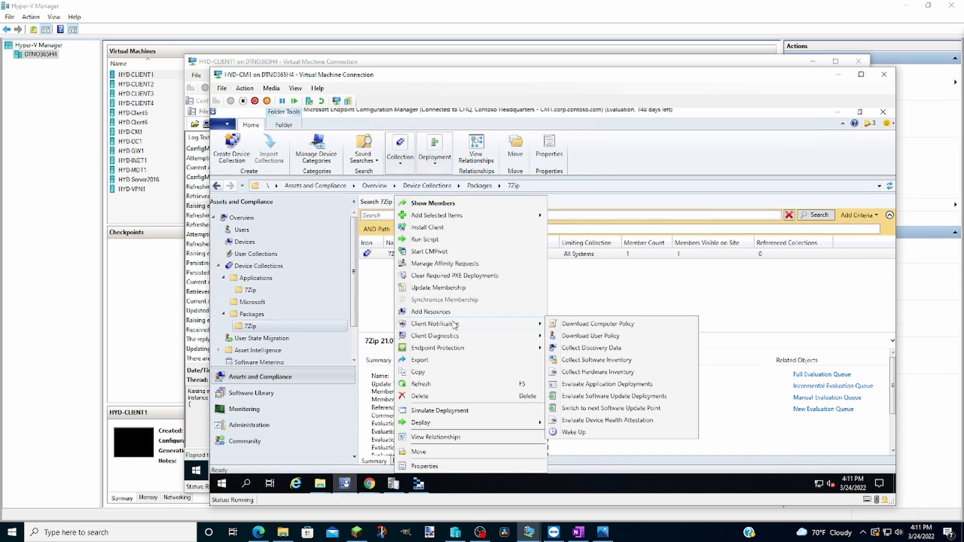
{"action": "left_click", "coordinate": [563, 325]}
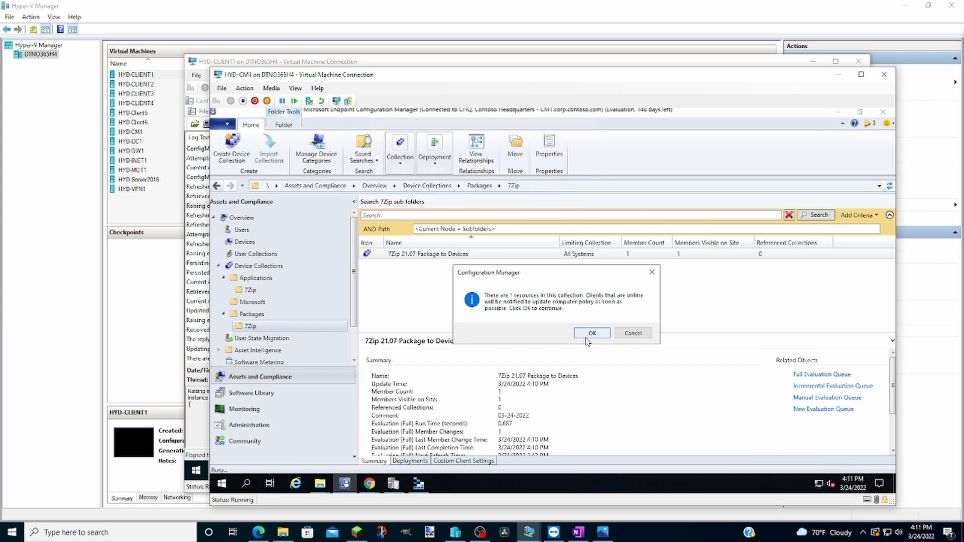
{"action": "left_click", "coordinate": [586, 334]}
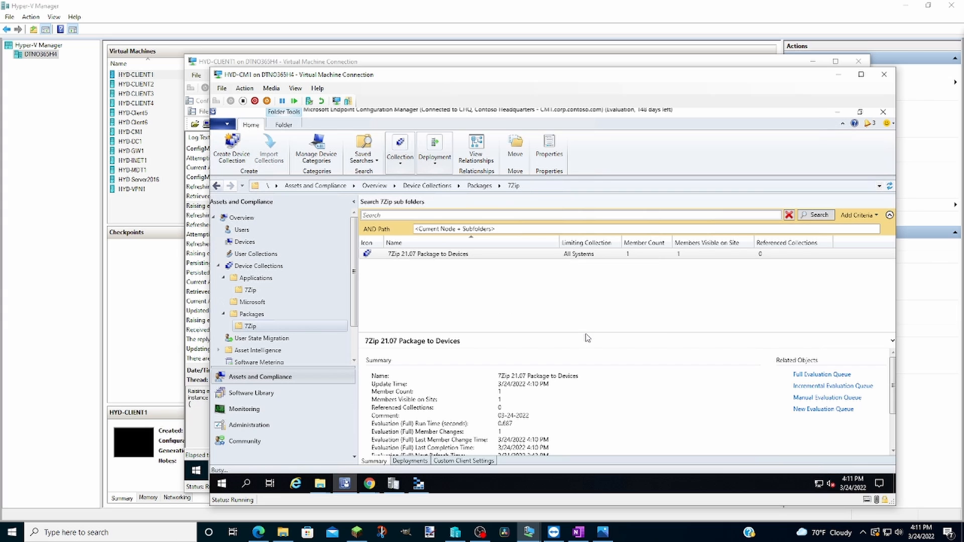
Step: Switch to the HYD-CLIENT1 virtual machine and open the PolicyAgent log in Configuration Manager Trace Log Tool
{"action": "left_click", "coordinate": [256, 61]}
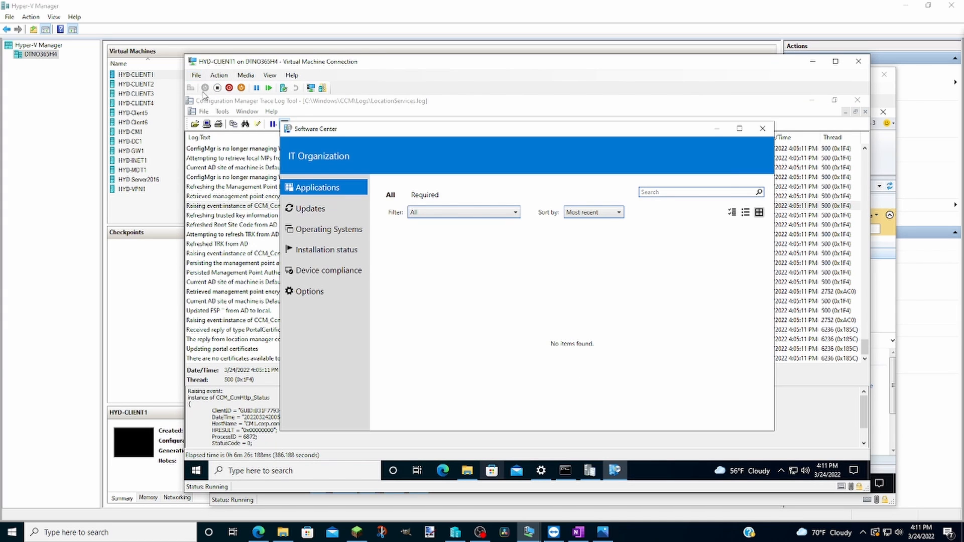
{"action": "left_click", "coordinate": [204, 111]}
{"action": "left_click", "coordinate": [208, 124]}
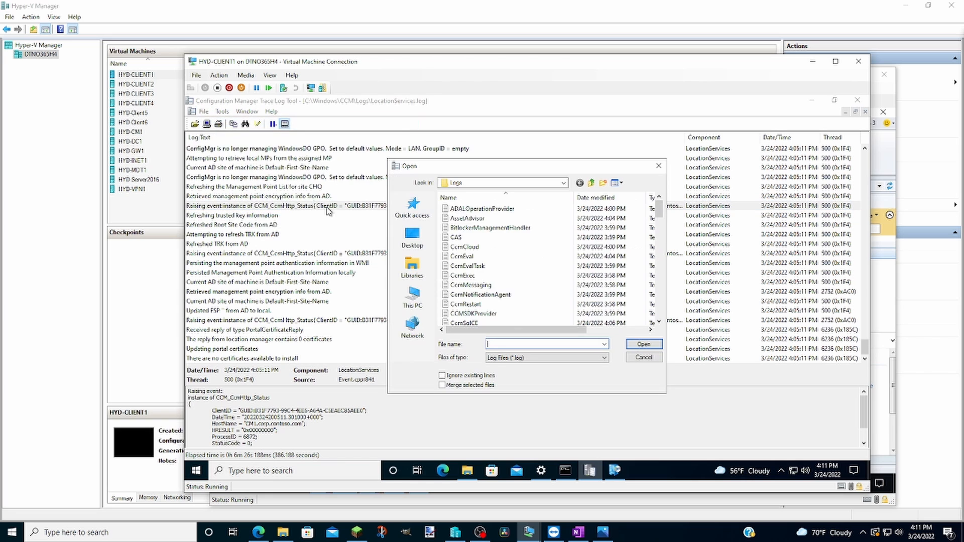
{"action": "scroll", "coordinate": [485, 285], "scroll_direction": "down", "scroll_amount": 8}
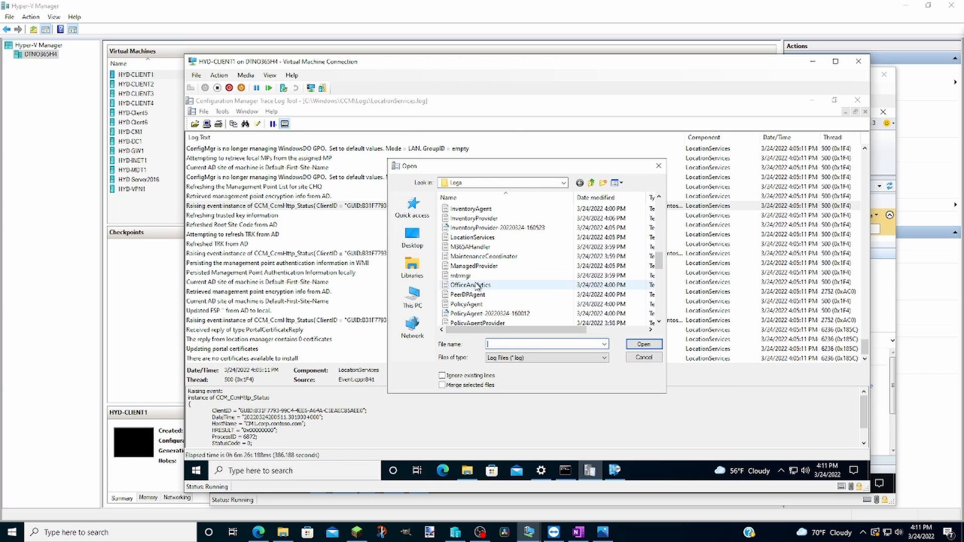
{"action": "double_click", "coordinate": [467, 304]}
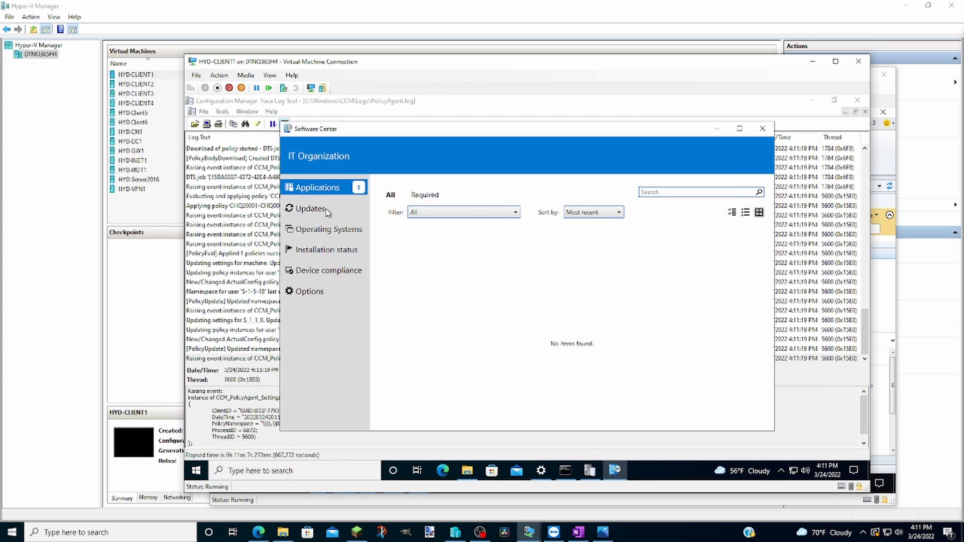
Step: Reload the applications list in Software Center and install 7Zip 21.07 Package - 7Zip 21.07 Program
{"action": "left_click", "coordinate": [311, 209]}
{"action": "left_click", "coordinate": [313, 188]}
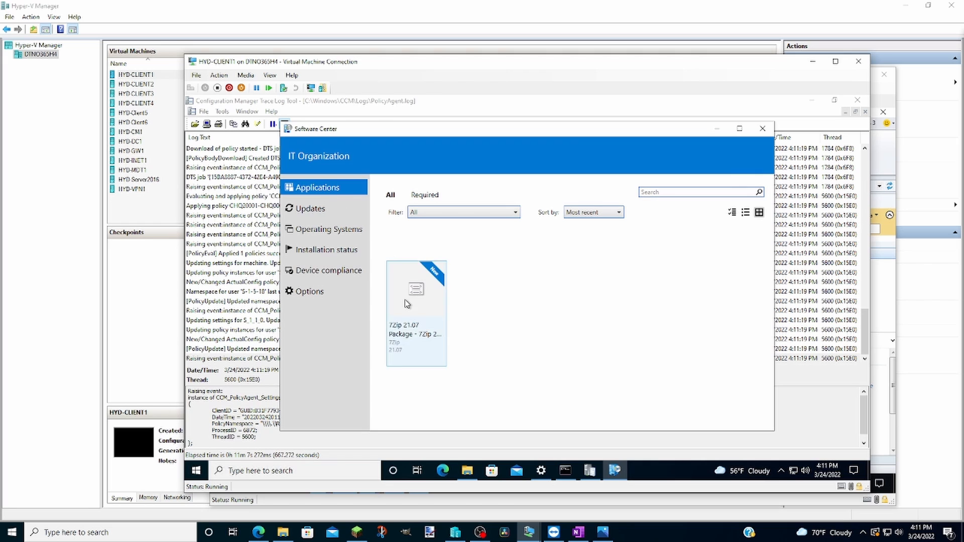
{"action": "left_click", "coordinate": [407, 303]}
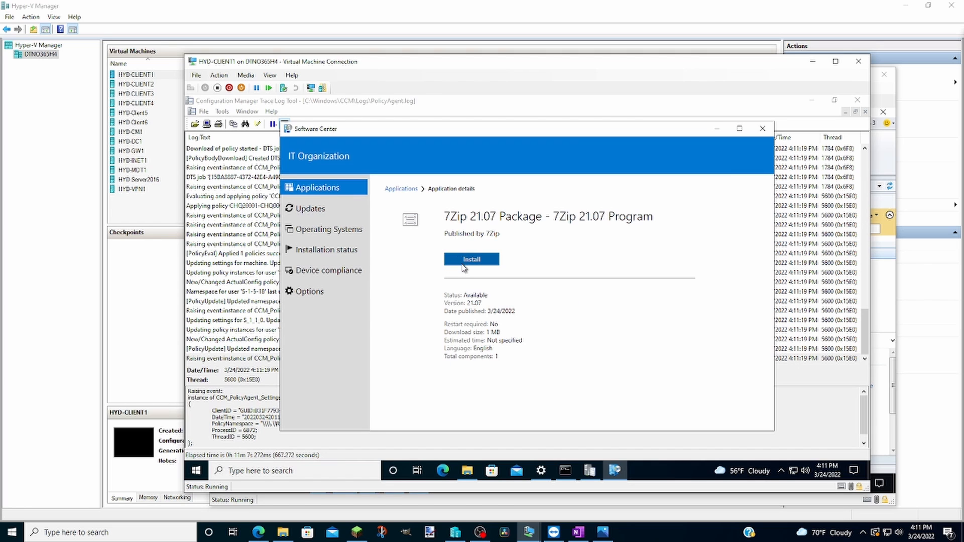
{"action": "left_click", "coordinate": [463, 265]}
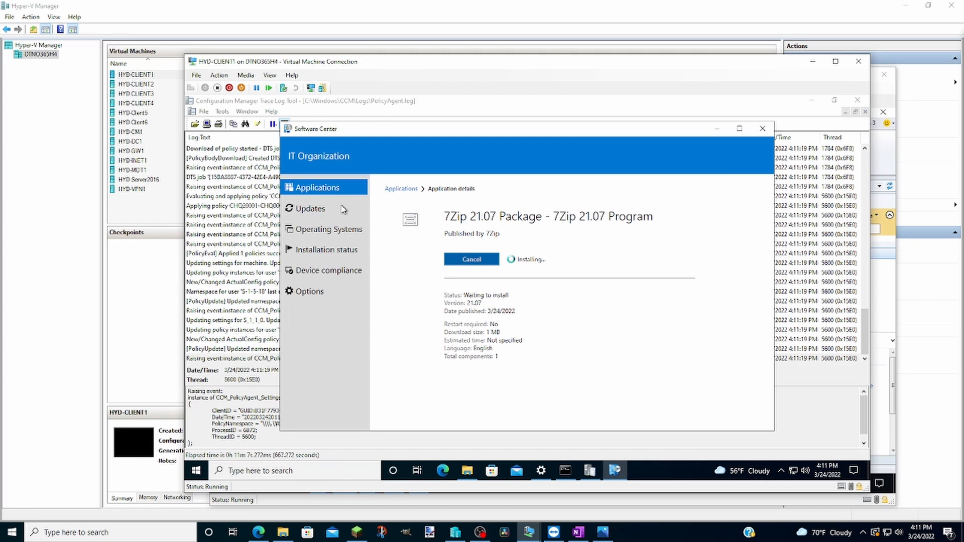
Step: Open the execmgr log from the CCM Logs folder in Configuration Manager Trace Log Tool
{"action": "left_click", "coordinate": [207, 112]}
{"action": "left_click", "coordinate": [215, 122]}
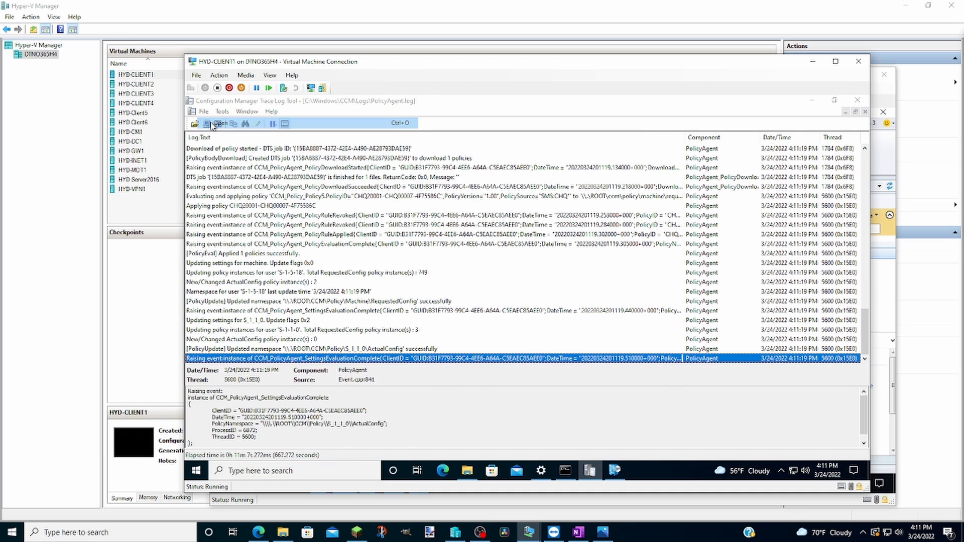
{"action": "scroll", "coordinate": [459, 271], "scroll_direction": "down", "scroll_amount": 6}
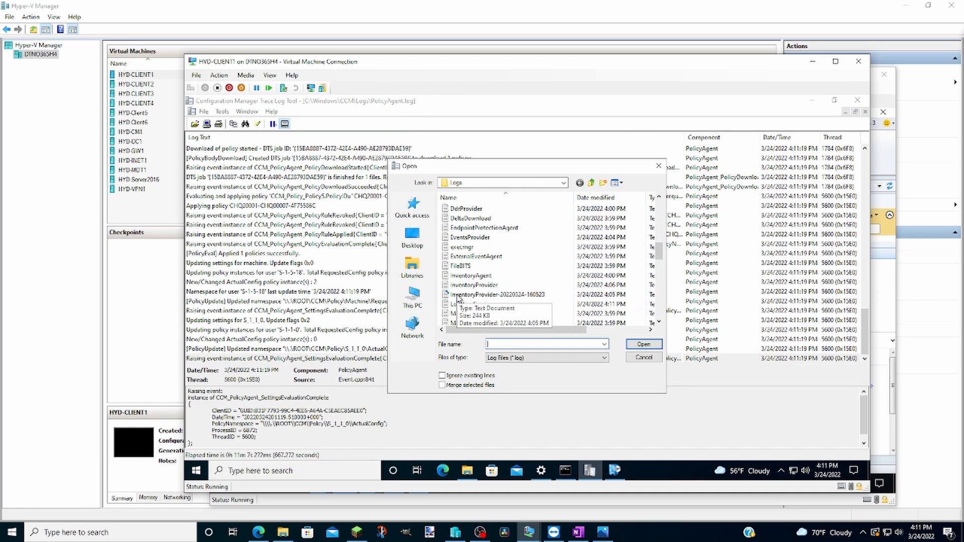
{"action": "double_click", "coordinate": [457, 247]}
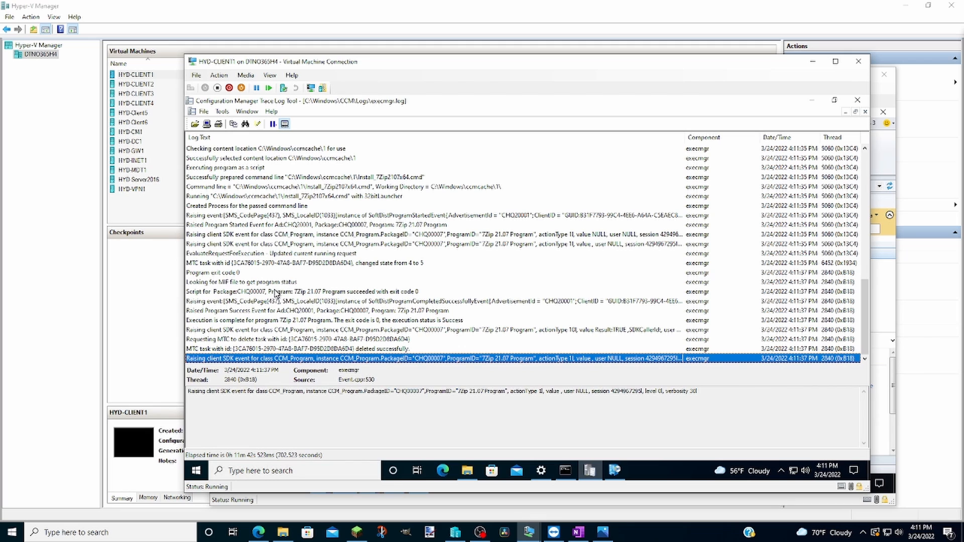
Step: Highlight the 7Zip 21.07 entries in the execmgr log and examine the program exit code entry
{"action": "left_click", "coordinate": [242, 292]}
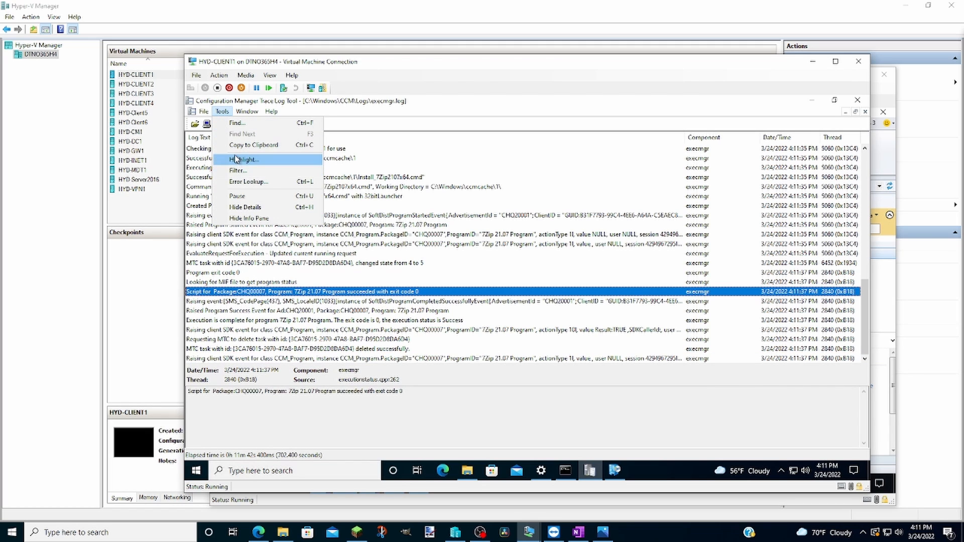
{"action": "left_click", "coordinate": [243, 159]}
{"action": "type", "text": "07"}
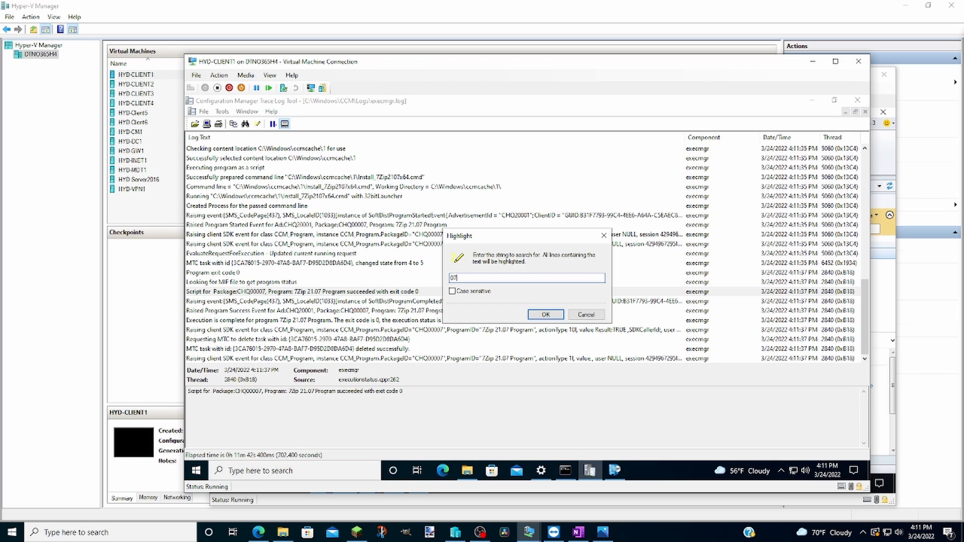
{"action": "key", "text": "Return"}
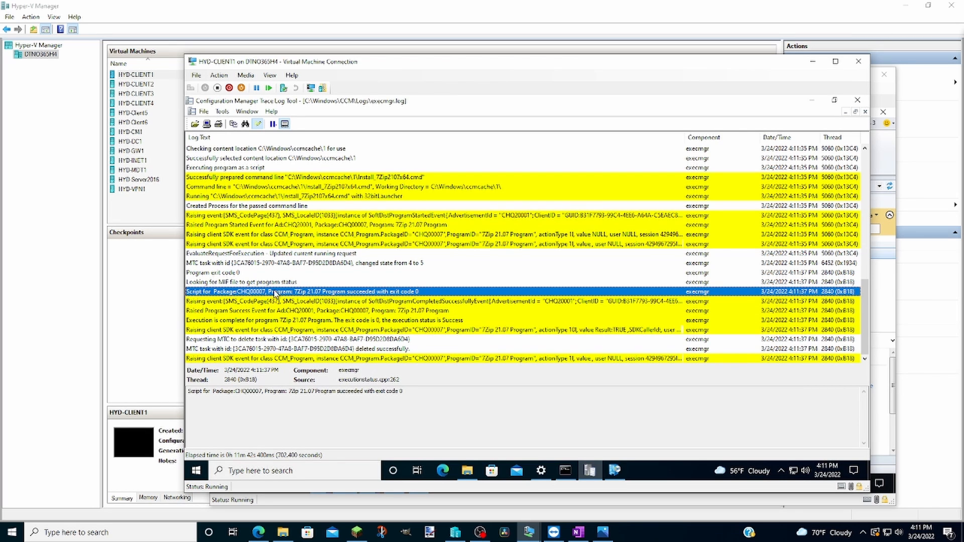
{"action": "left_click", "coordinate": [235, 274]}
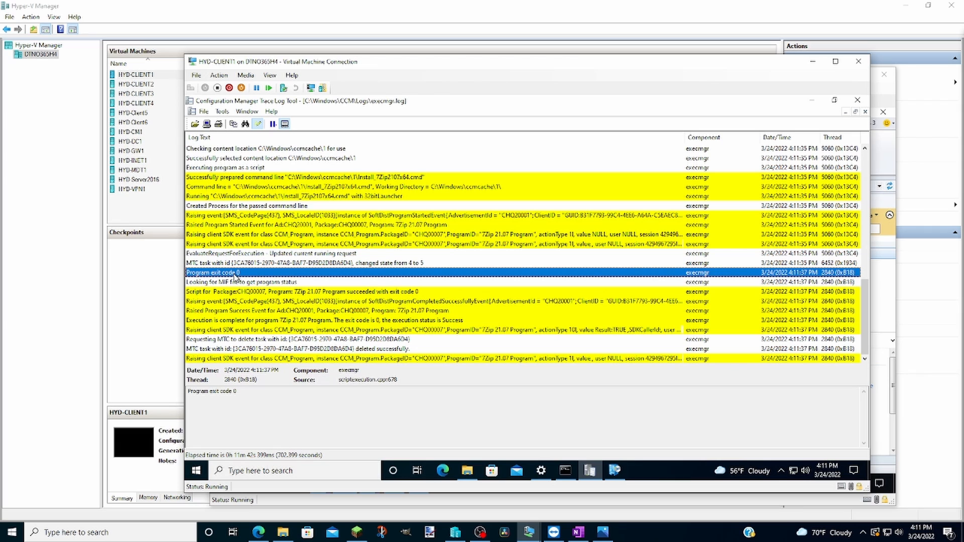
Step: Switch back to Software Center and check the installation status of 7Zip 21.07 Package - 7Zip 21.07 Program
{"action": "left_click", "coordinate": [618, 471]}
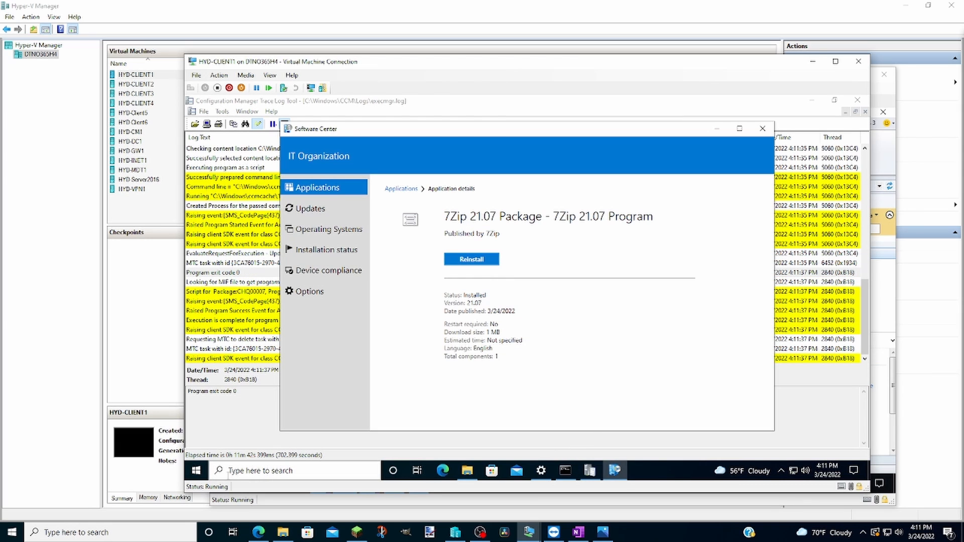
{"action": "left_click", "coordinate": [195, 470]}
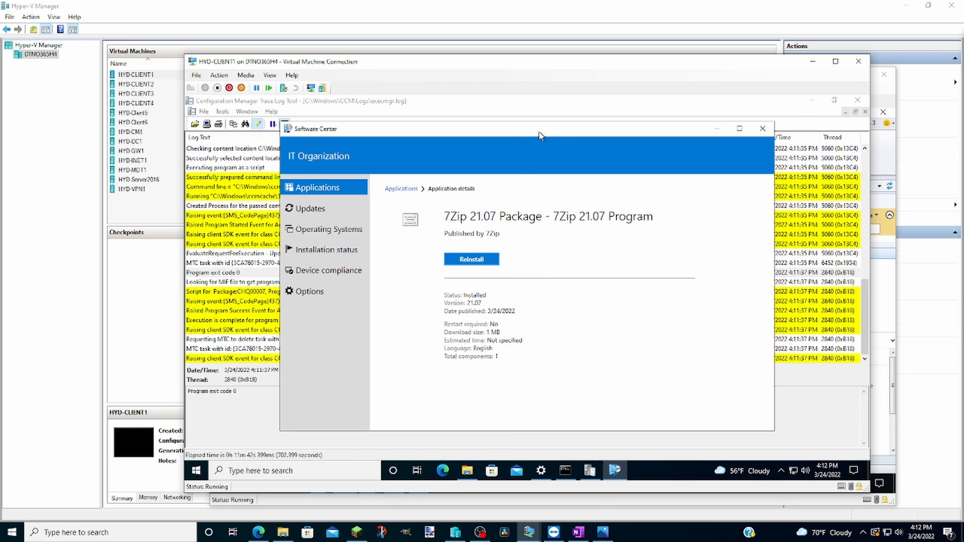
{"action": "left_click", "coordinate": [536, 138]}
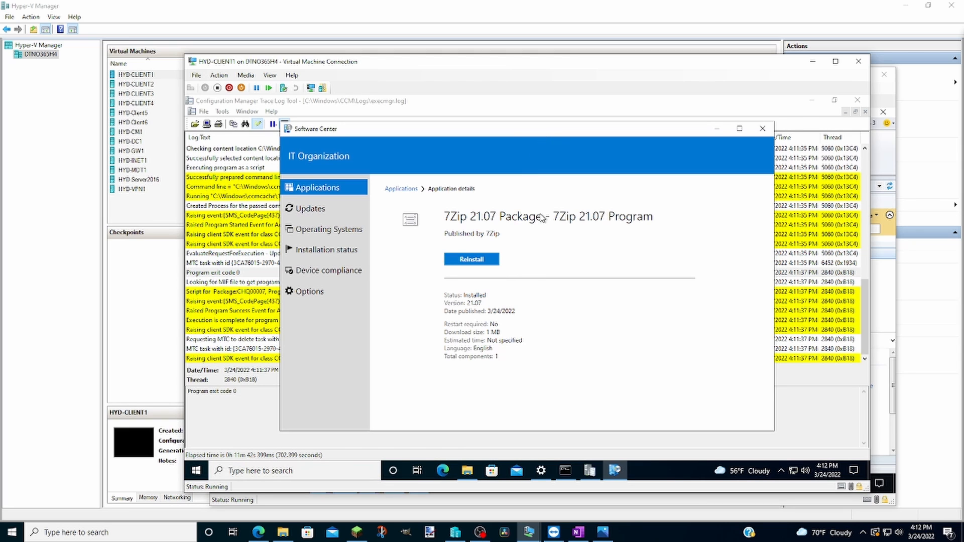